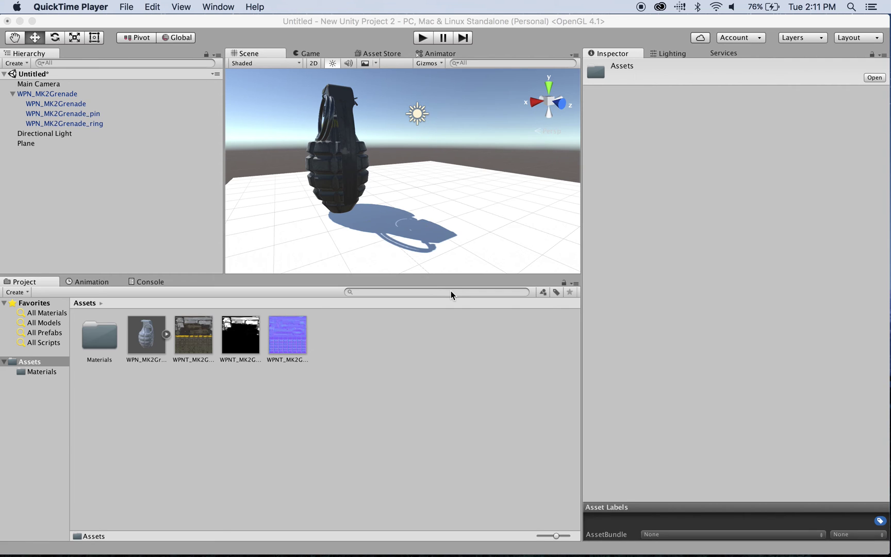
# - Orbit around the grenade, select its main mesh to examine the material maps, and collapse the grenade's child objects
pyautogui.keyDown('alt'); pyautogui.moveTo(331, 166); pyautogui.dragTo(368, 189); pyautogui.keyUp('alt')
pyautogui.click(369, 189)
pyautogui.click(341, 183)
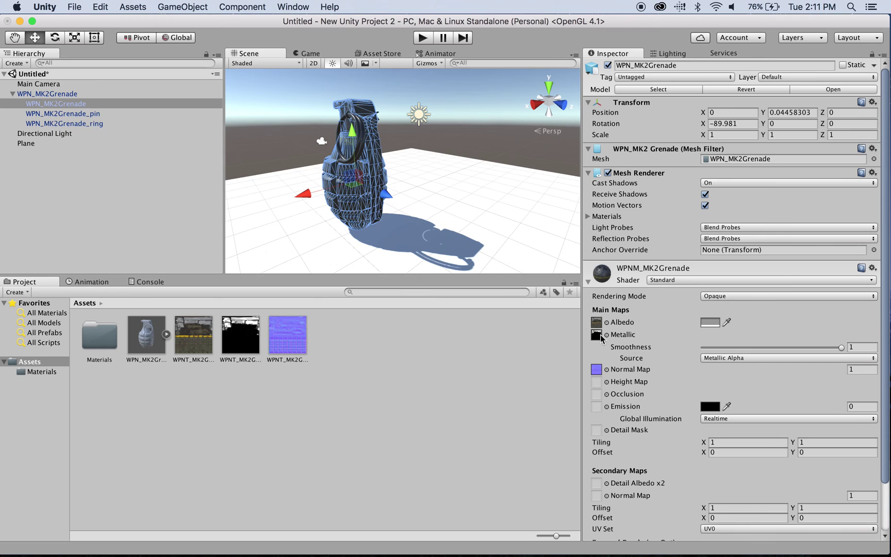
pyautogui.click(12, 94)
pyautogui.keyDown('alt'); pyautogui.moveTo(358, 107); pyautogui.dragTo(378, 122); pyautogui.keyUp('alt')
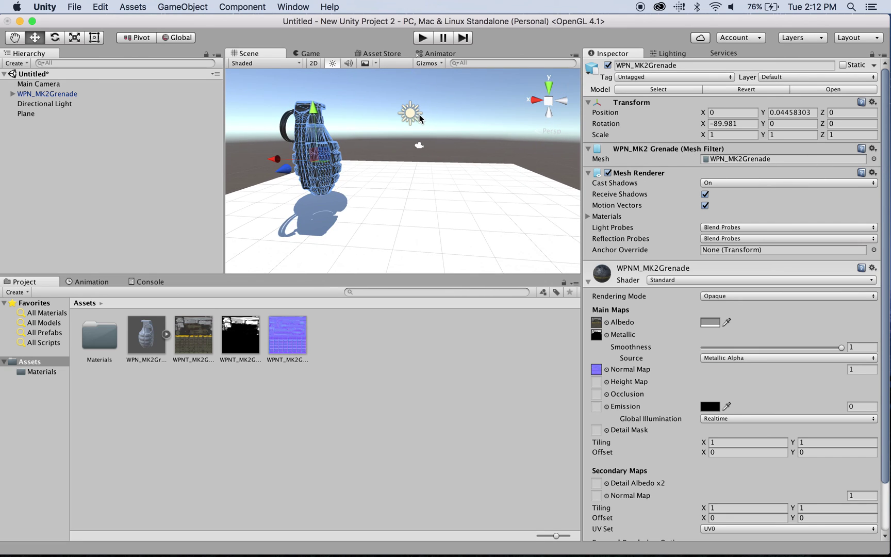
# - Rotate the directional light to about X 2.6, Y 56, Z 125.4 so it strikes the grenade at a low angle
pyautogui.click(410, 113)
pyautogui.press('e')
pyautogui.moveTo(405, 108); pyautogui.dragTo(429, 141)
pyautogui.press('super+z')
pyautogui.keyDown('alt'); pyautogui.moveTo(462, 84); pyautogui.dragTo(477, 302); pyautogui.keyUp('alt')
pyautogui.keyDown('alt'); pyautogui.moveTo(446, 163); pyautogui.dragTo(346, 180); pyautogui.keyUp('alt')
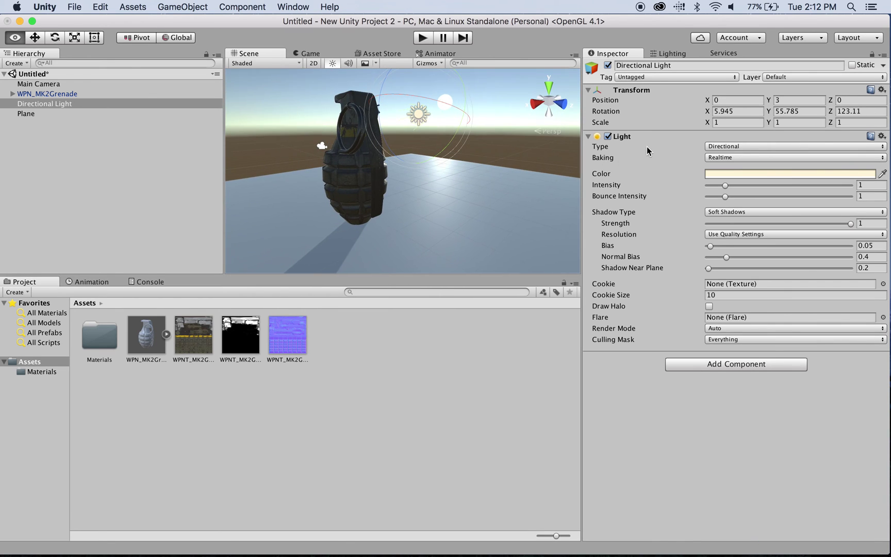
pyautogui.moveTo(386, 84); pyautogui.dragTo(312, 94)
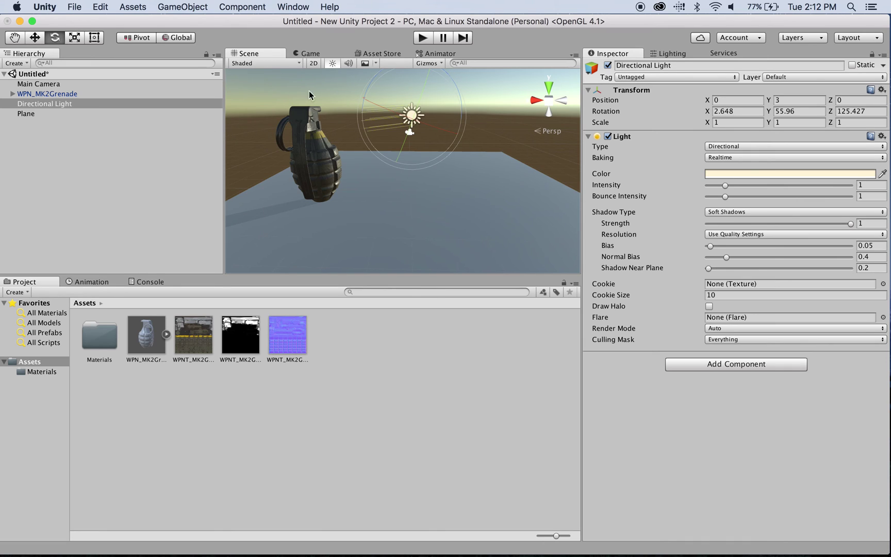
pyautogui.click(272, 88)
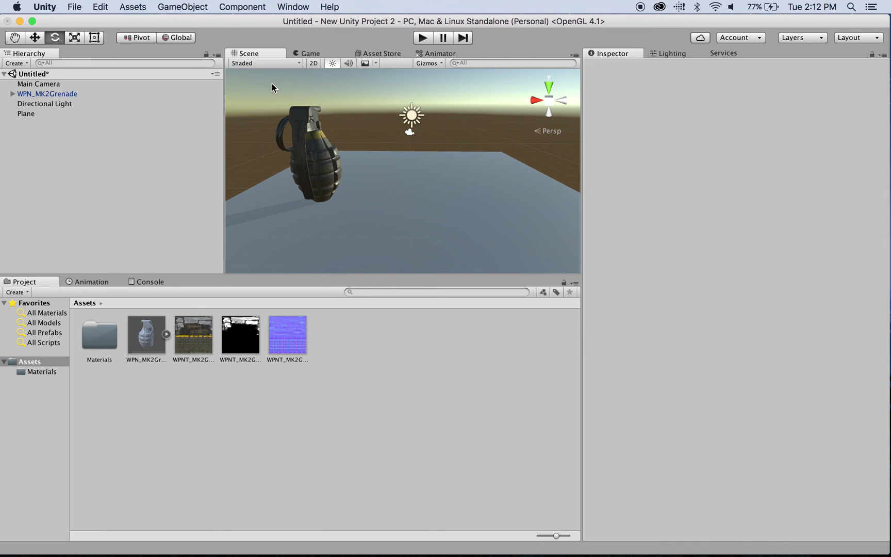
# - Start importing a new asset and search the whole Mac for ".hdr" files
pyautogui.rightClick(401, 338)
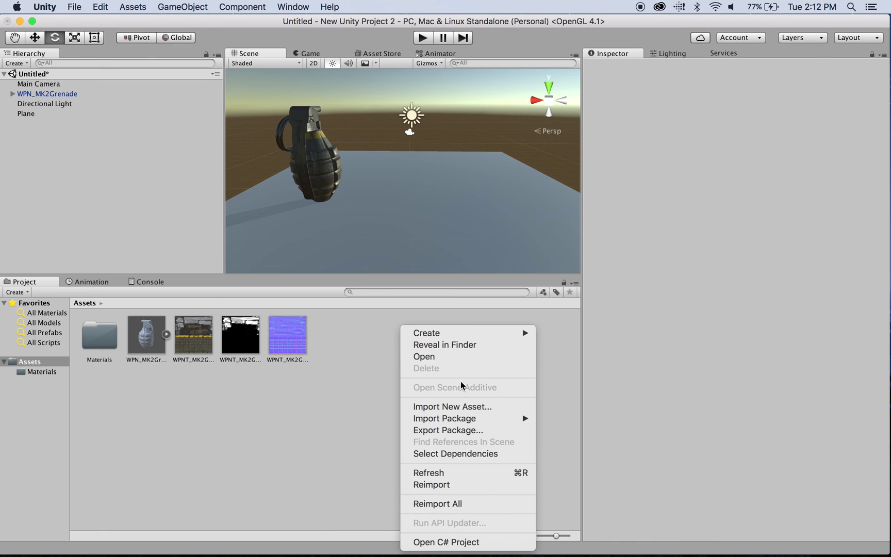
pyautogui.moveTo(472, 421)
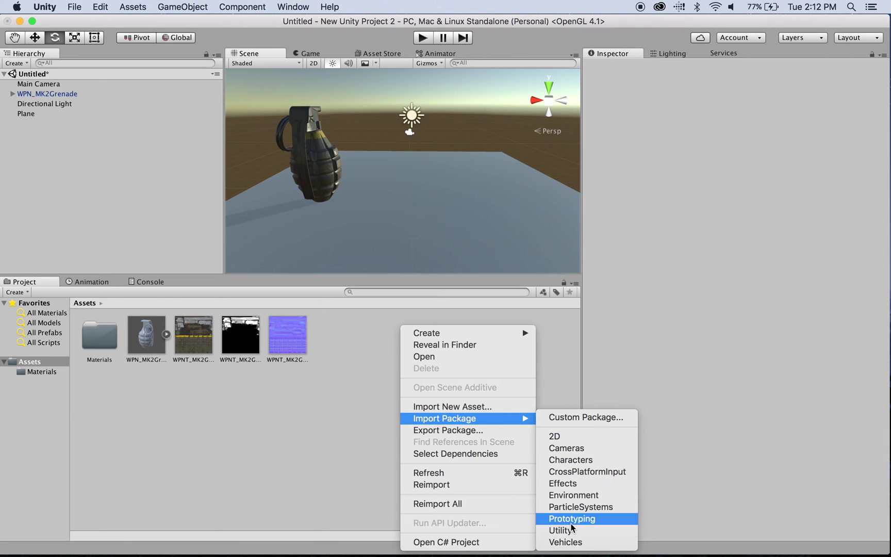
pyautogui.click(436, 408)
pyautogui.click(629, 124)
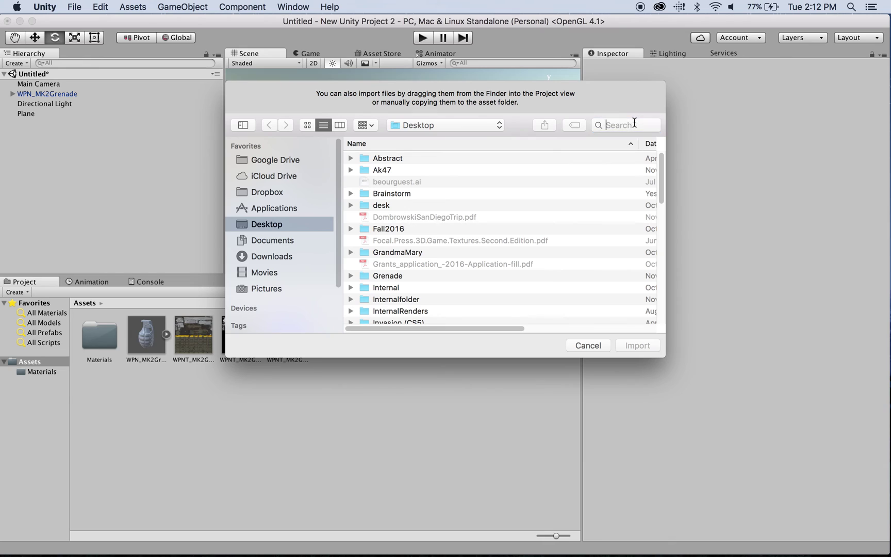
pyautogui.write('.hdri')
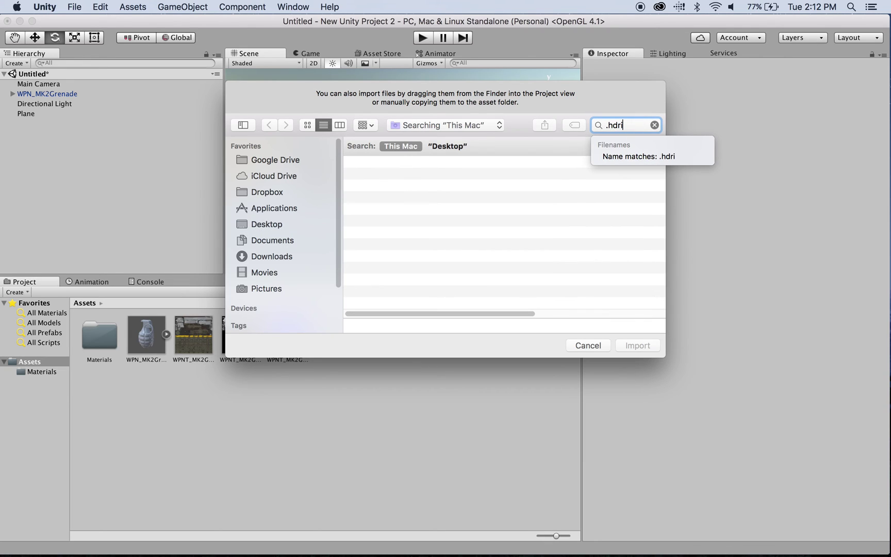
pyautogui.press('BackSpace')
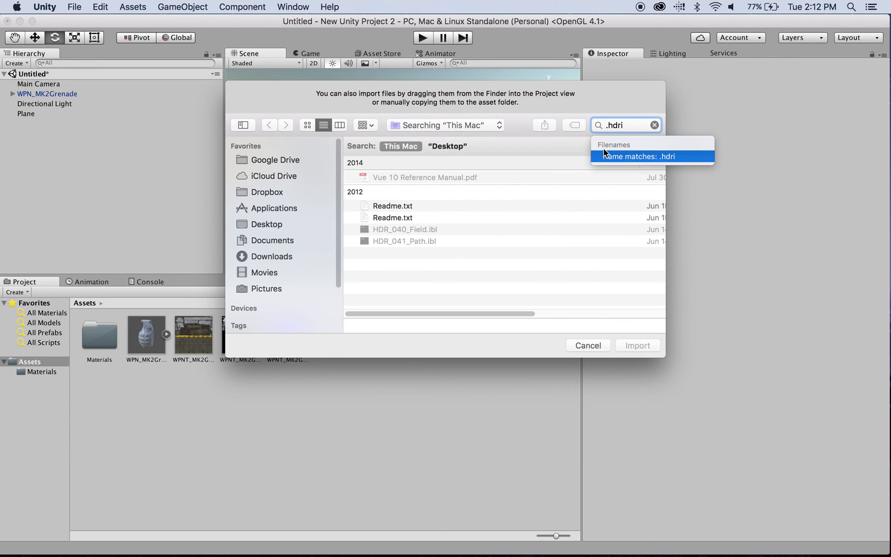
pyautogui.scroll(-10, 453, 227)
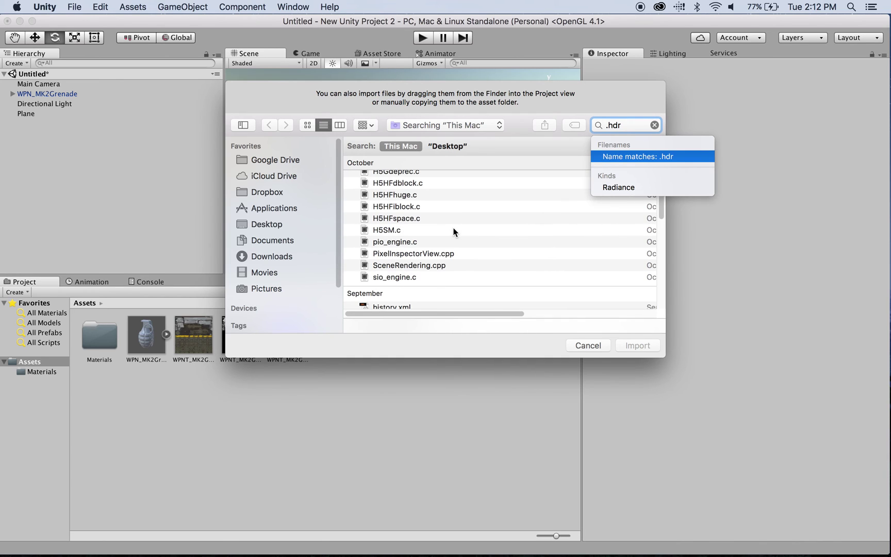
pyautogui.scroll(-10, 452, 227)
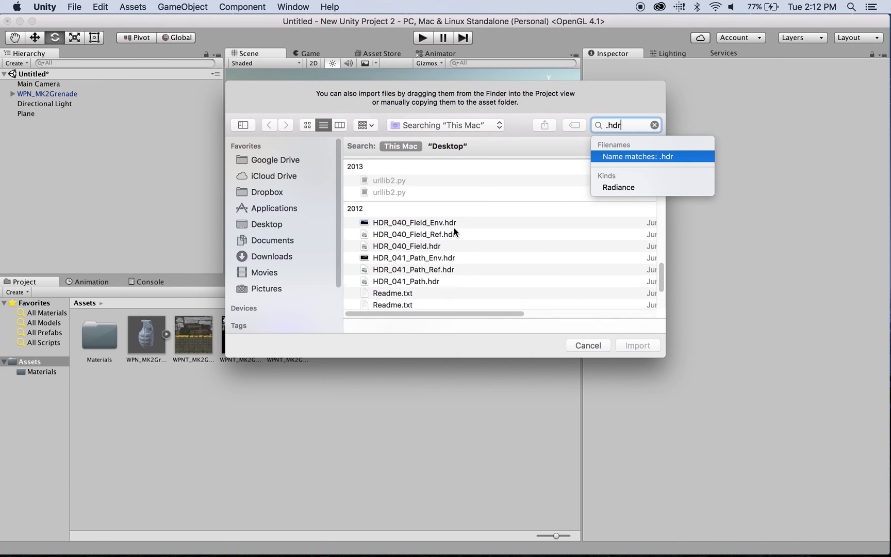
# - Preview the HDR_041_Path images and import HDR_041_Path_Ref.hdr into the Assets folder
pyautogui.click(393, 259)
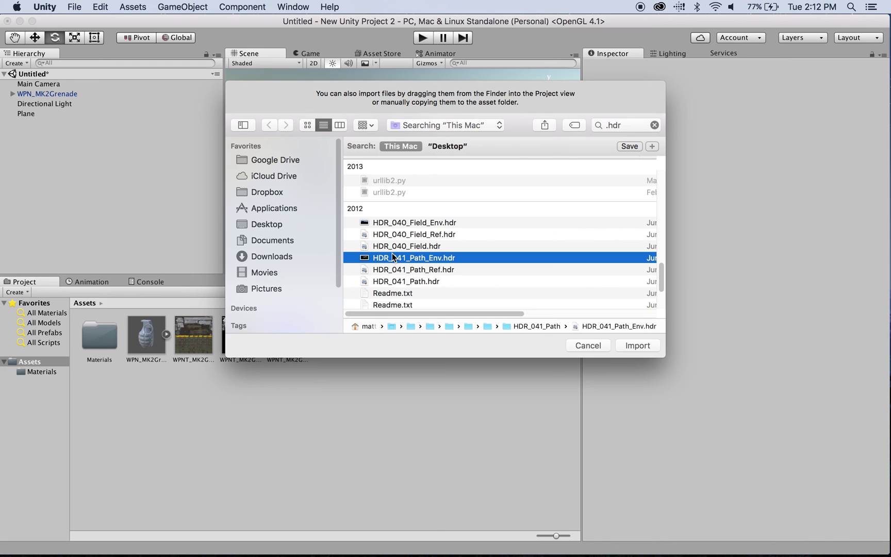
pyautogui.press('space')
pyautogui.press('space')
pyautogui.click(393, 278)
pyautogui.click(394, 269)
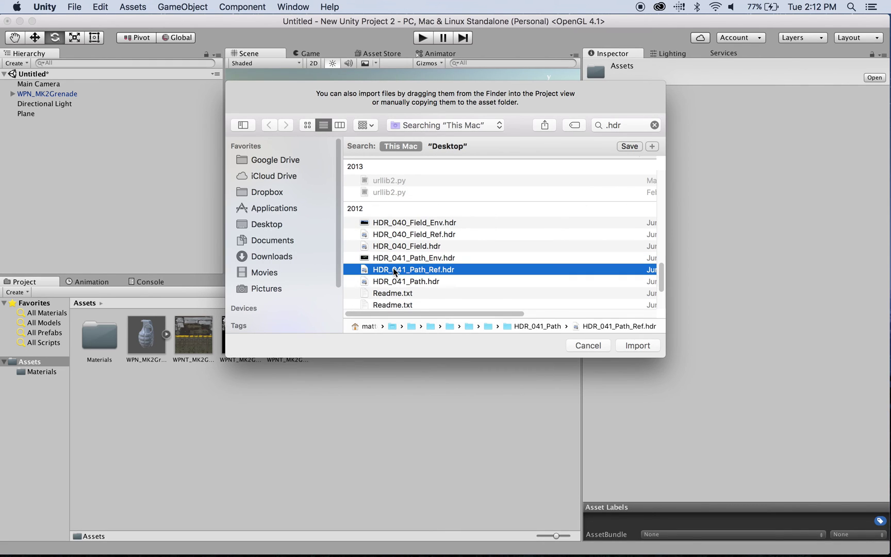
pyautogui.press('space')
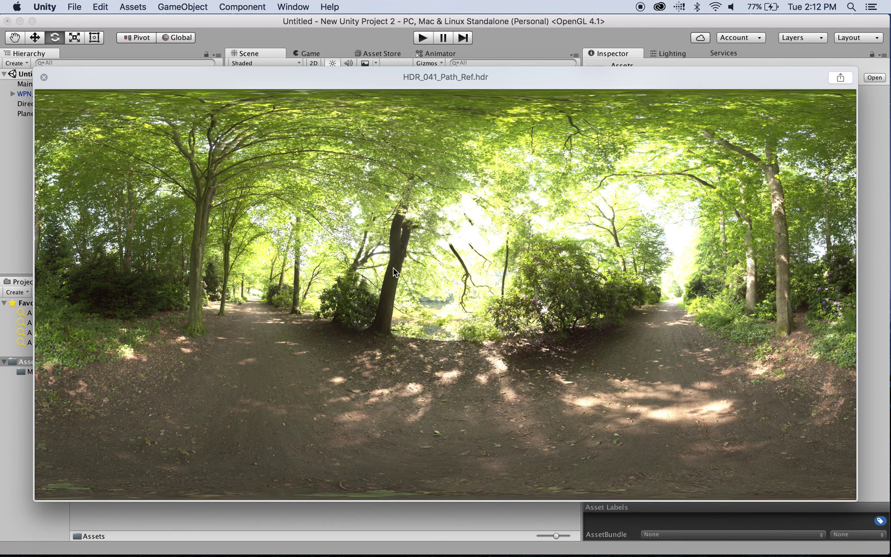
pyautogui.press('space')
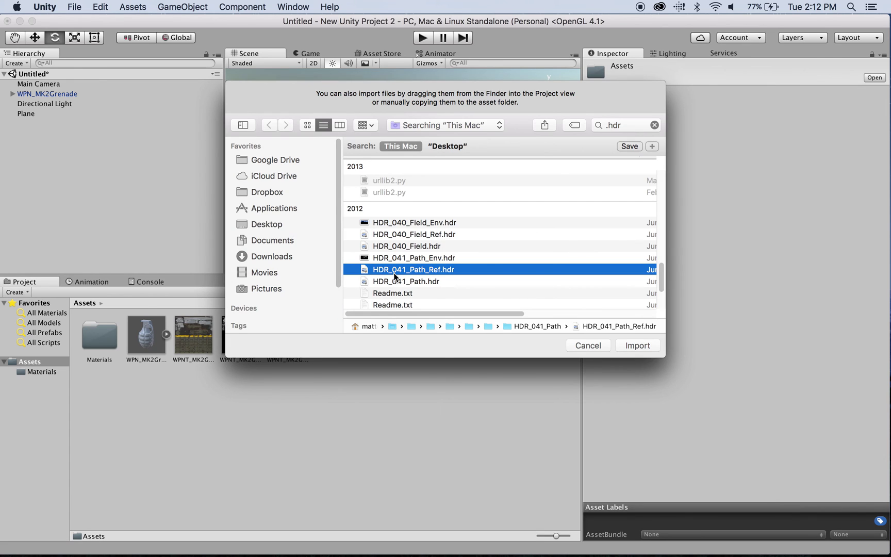
pyautogui.click(641, 342)
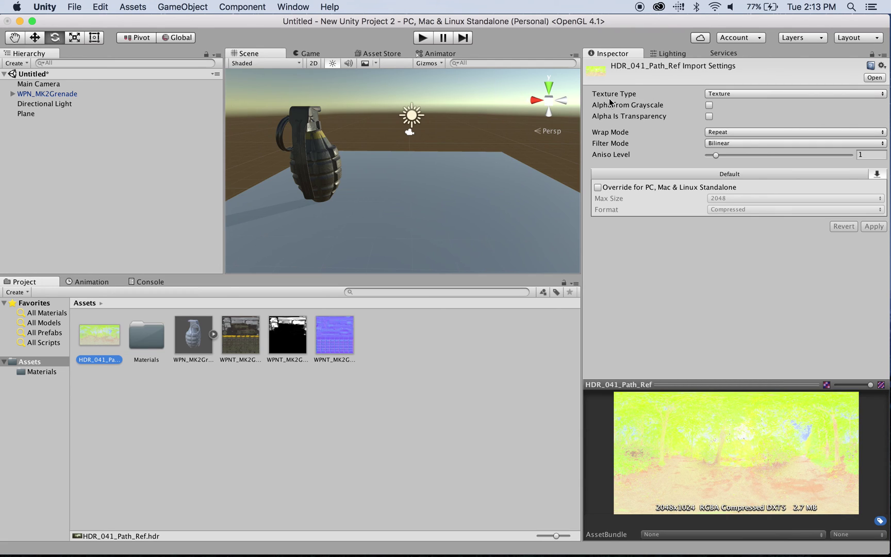
# - Set the texture type of HDR_041_Path_Ref to Cubemap and apply the import settings
pyautogui.click(722, 94)
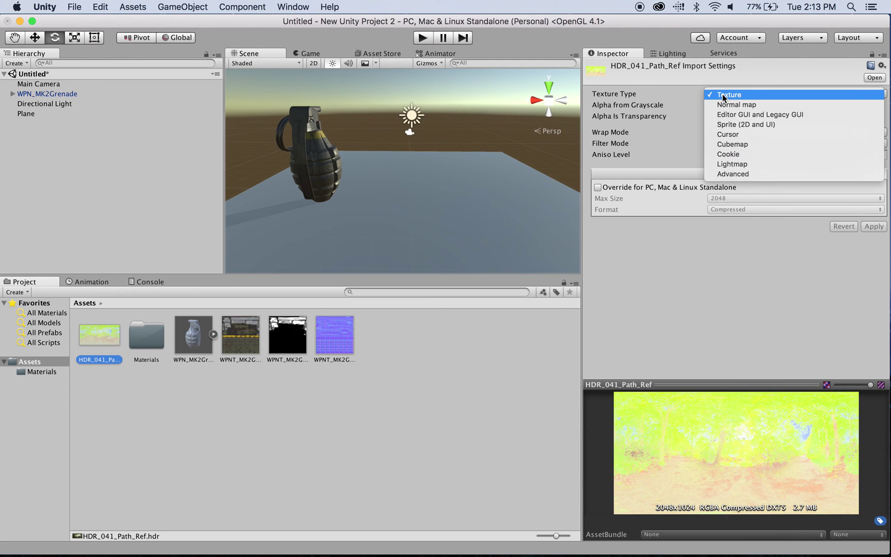
pyautogui.click(744, 144)
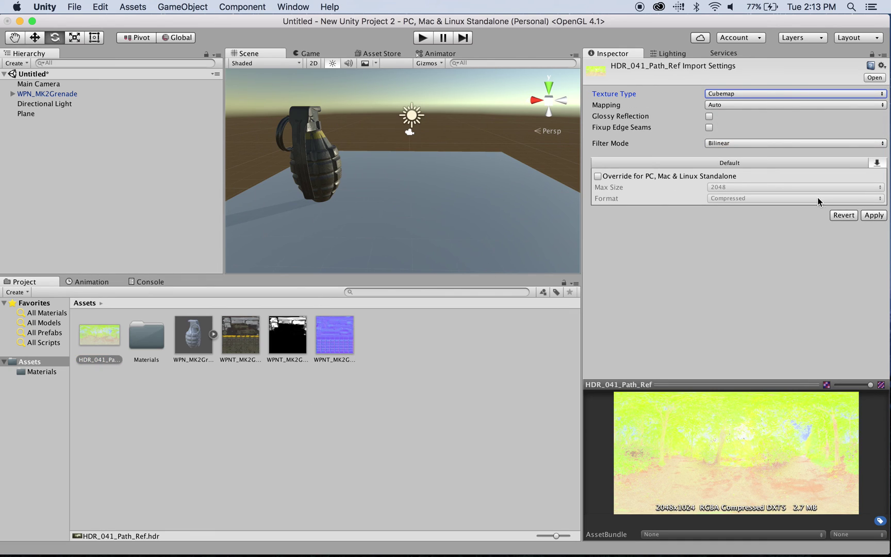
pyautogui.click(878, 219)
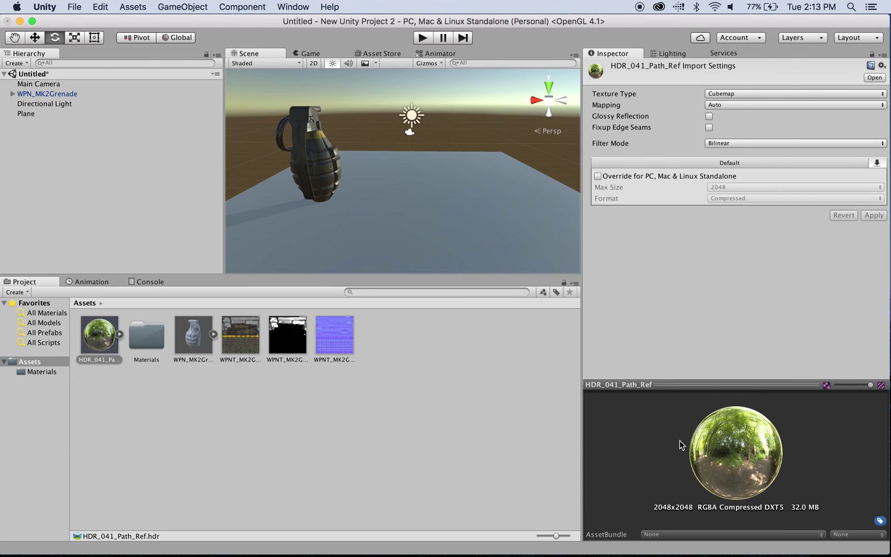
# - Create a new material in the Assets folder and name it Sky
pyautogui.rightClick(412, 325)
pyautogui.moveTo(457, 335)
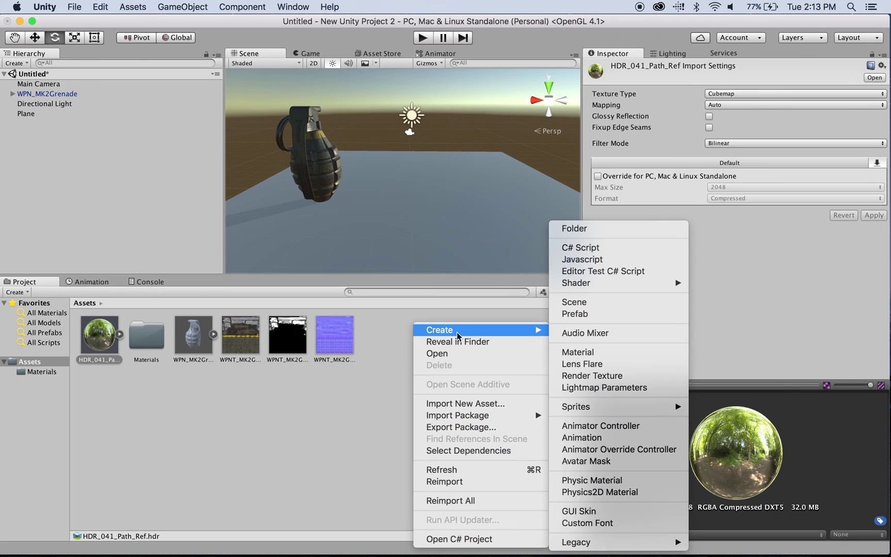
pyautogui.click(578, 351)
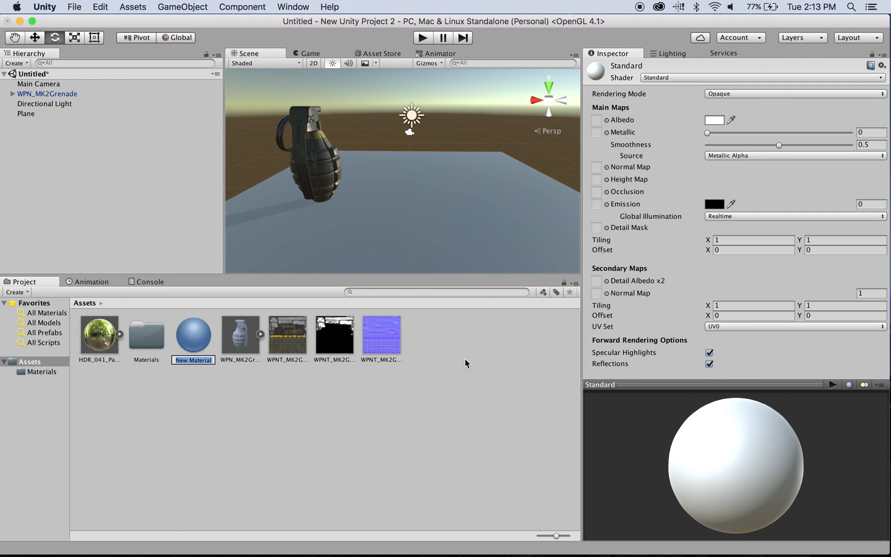
pyautogui.write('Sky')
pyautogui.press('Return')
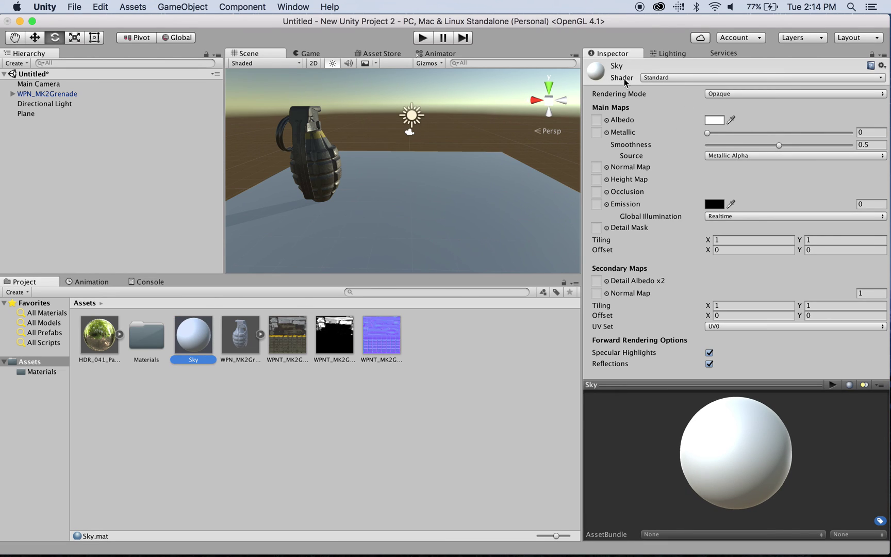
# - Set the Sky material's shader to Skybox/Cubemap and assign HDR_041_Path_Ref as its cubemap
pyautogui.click(660, 79)
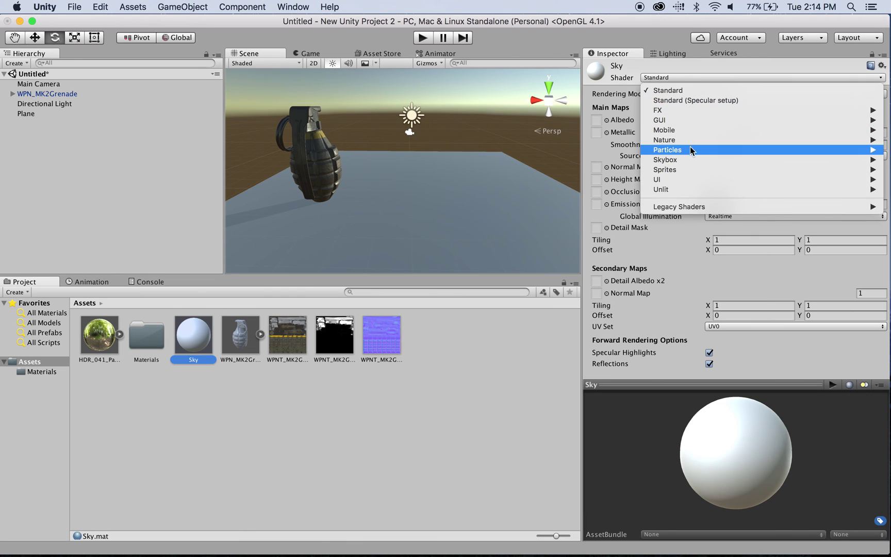
pyautogui.moveTo(691, 159)
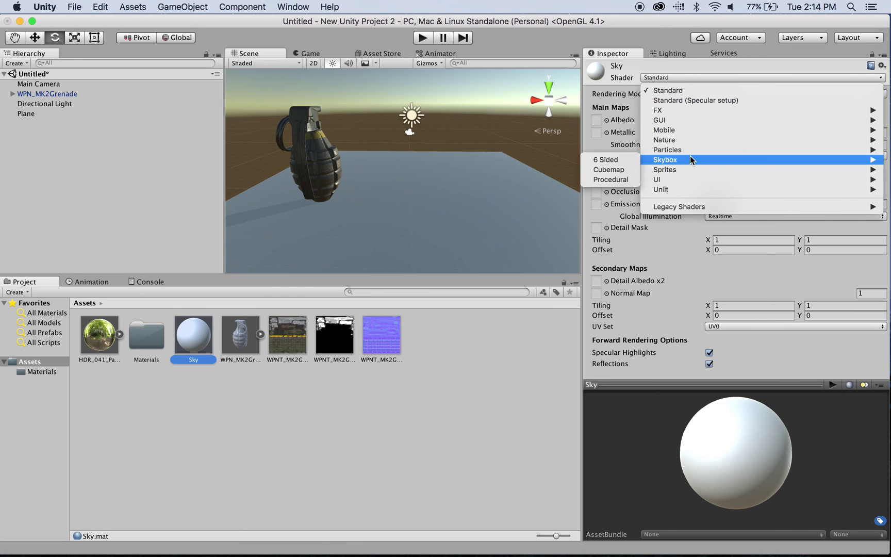
pyautogui.click(617, 170)
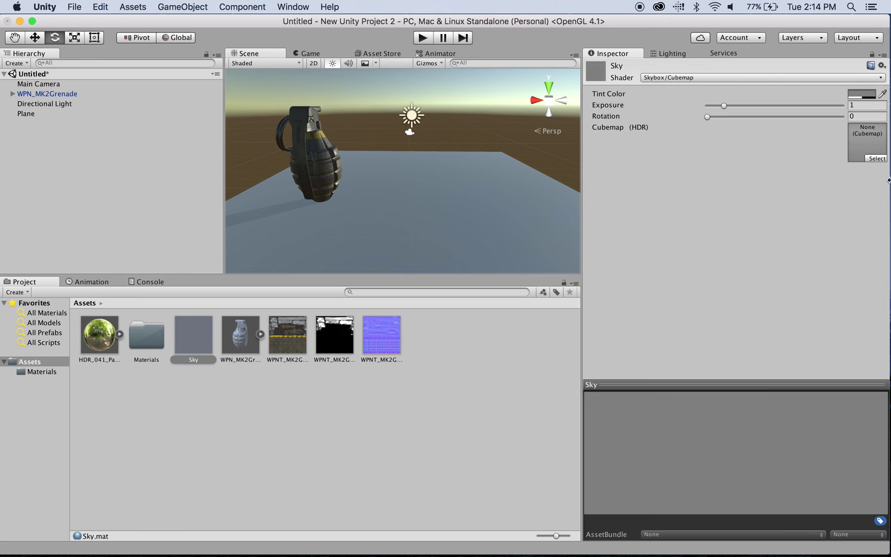
pyautogui.moveTo(100, 338); pyautogui.dragTo(855, 142)
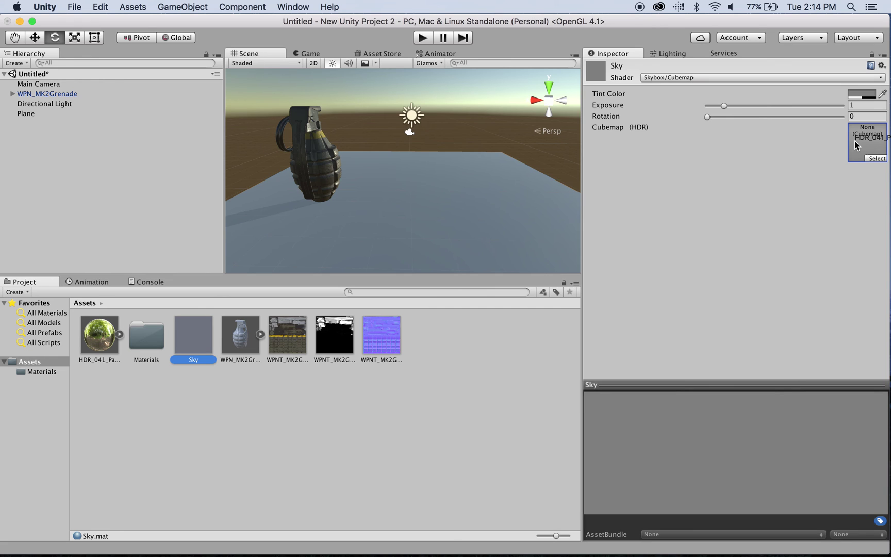
pyautogui.moveTo(854, 140); pyautogui.dragTo(854, 142)
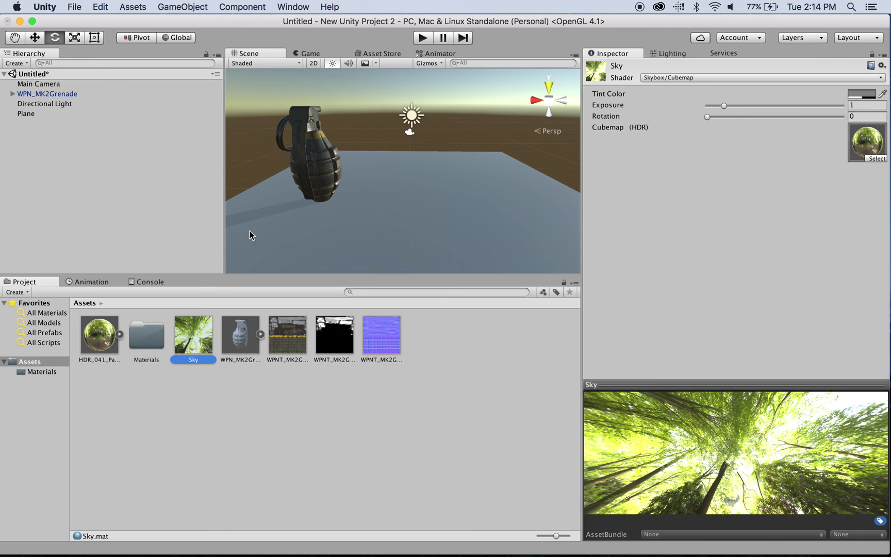
# - Assign the Sky material as the skybox in the scene's environment lighting settings
pyautogui.click(681, 51)
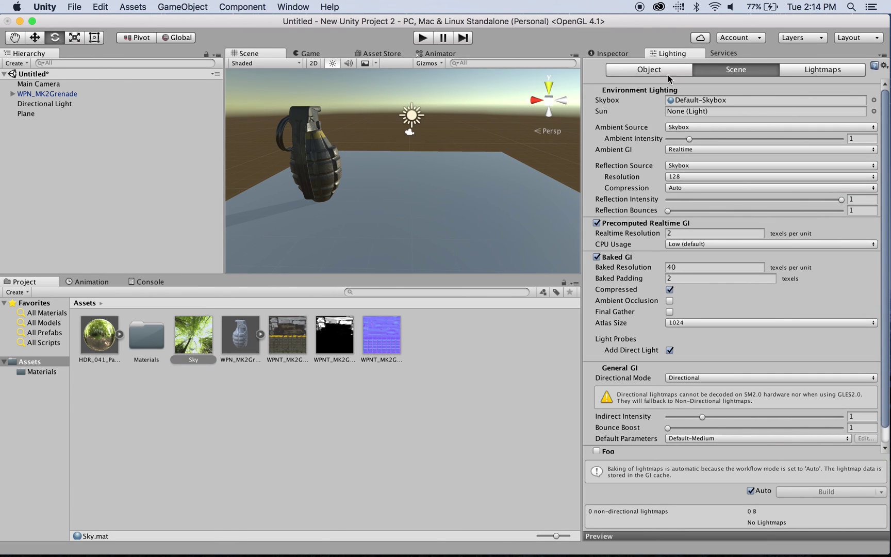
pyautogui.click(294, 10)
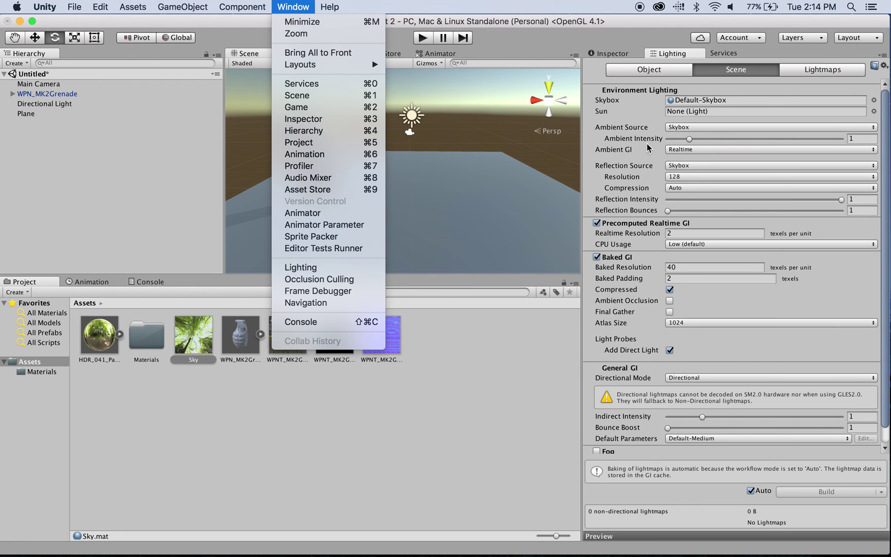
pyautogui.click(662, 57)
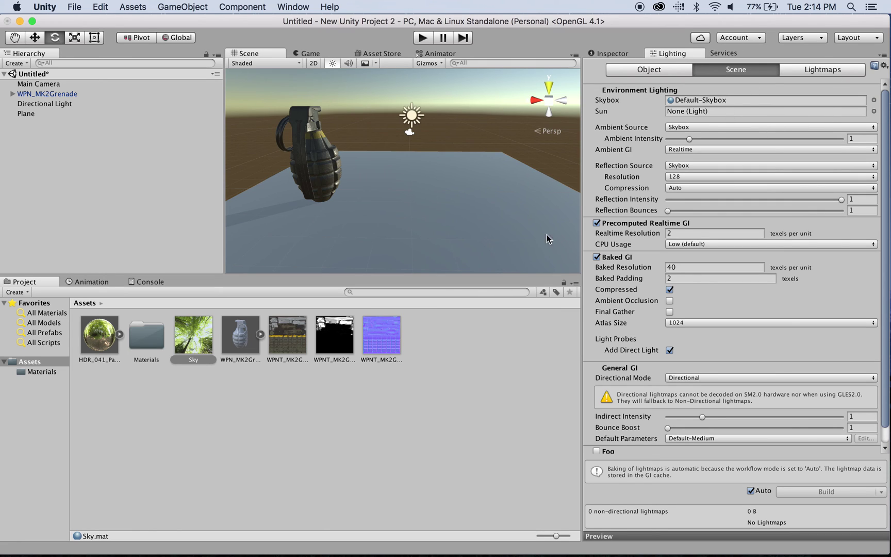
pyautogui.moveTo(196, 336); pyautogui.dragTo(645, 100)
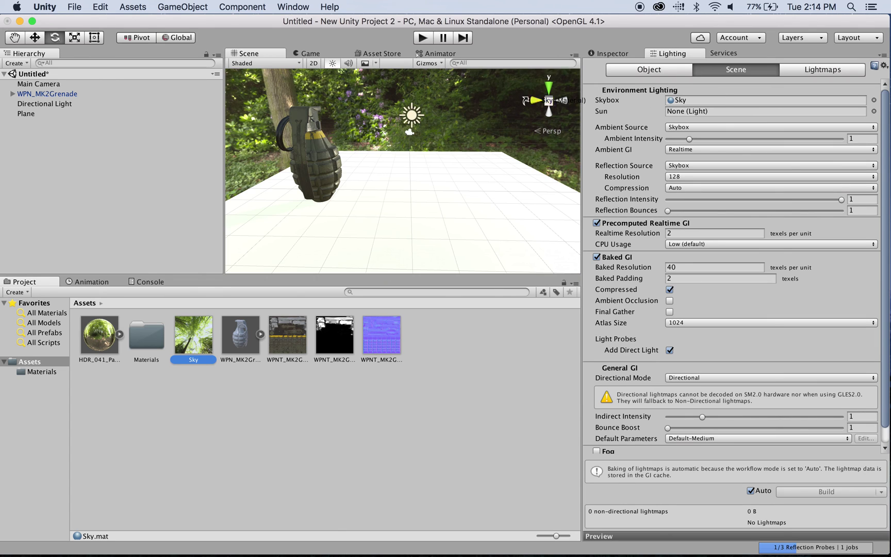
pyautogui.moveTo(483, 89); pyautogui.dragTo(719, 101)
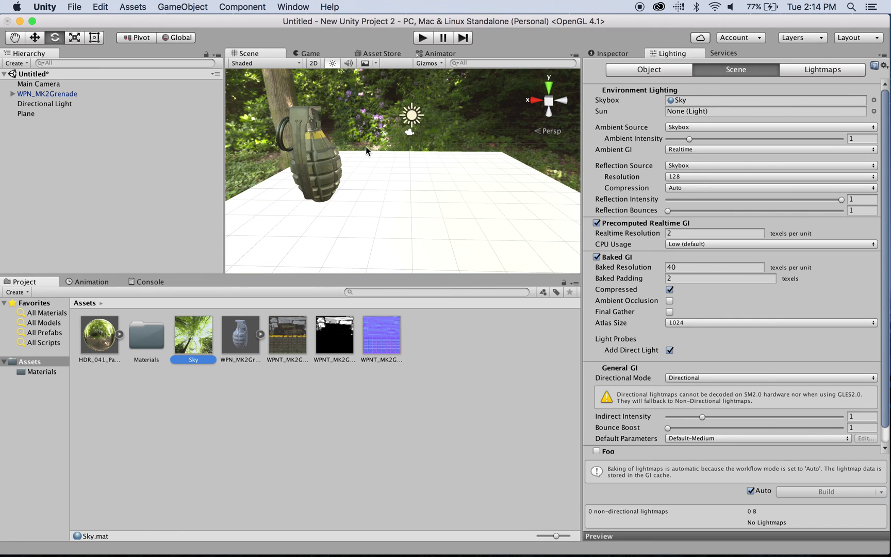
# - Select the directional light and lower the scene's ambient intensity to about 0.11
pyautogui.click(412, 114)
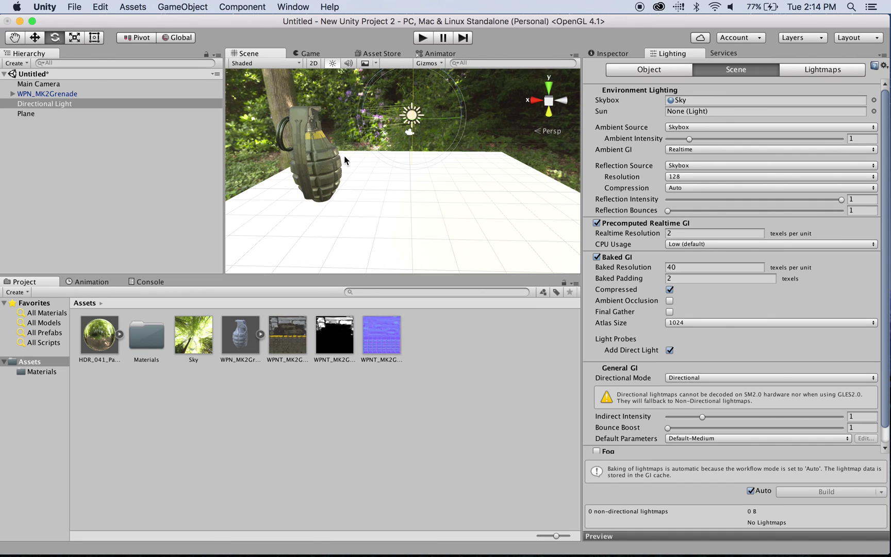
pyautogui.moveTo(682, 139); pyautogui.dragTo(667, 139)
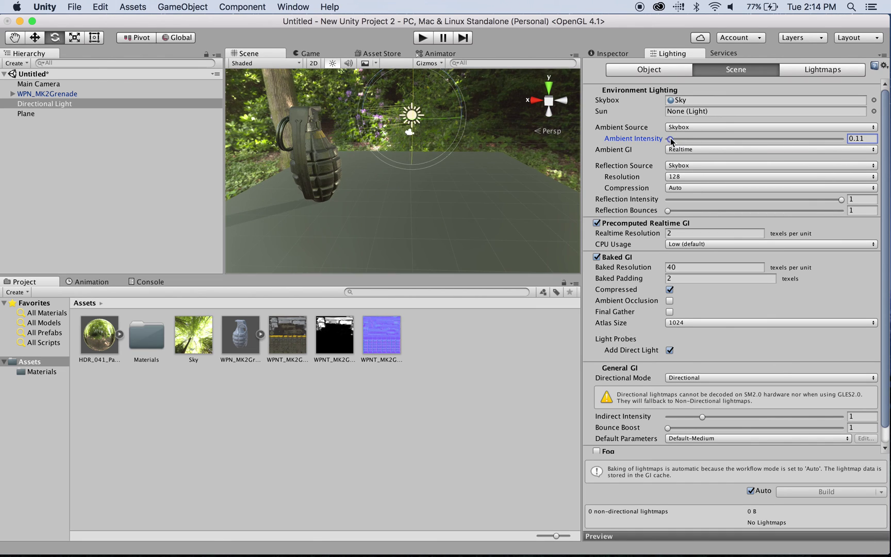
# - Examine the grenade's reflections under the new sky from several angles and compare them with the game camera's view
pyautogui.keyDown('alt'); pyautogui.moveTo(502, 160); pyautogui.dragTo(815, 172); pyautogui.keyUp('alt')
pyautogui.keyDown('alt'); pyautogui.moveTo(889, 173); pyautogui.dragTo(361, 158); pyautogui.keyUp('alt')
pyautogui.keyDown('alt'); pyautogui.moveTo(422, 174); pyautogui.dragTo(297, 192); pyautogui.keyUp('alt')
pyautogui.keyDown('alt'); pyautogui.moveTo(297, 191); pyautogui.dragTo(738, 338, button='right'); pyautogui.keyUp('alt')
pyautogui.keyDown('alt'); pyautogui.moveTo(472, 193); pyautogui.dragTo(332, 201); pyautogui.keyUp('alt')
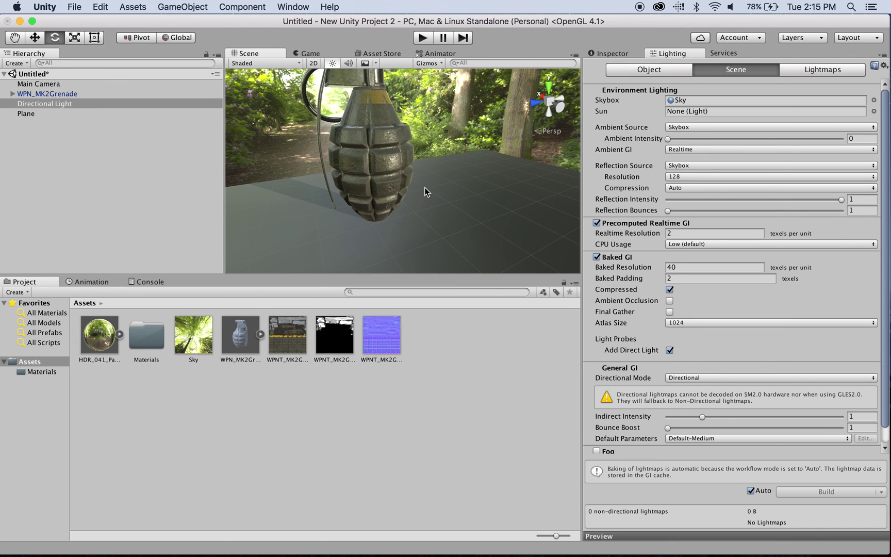
pyautogui.scroll(4, 425, 187)
pyautogui.scroll(-6, 422, 186)
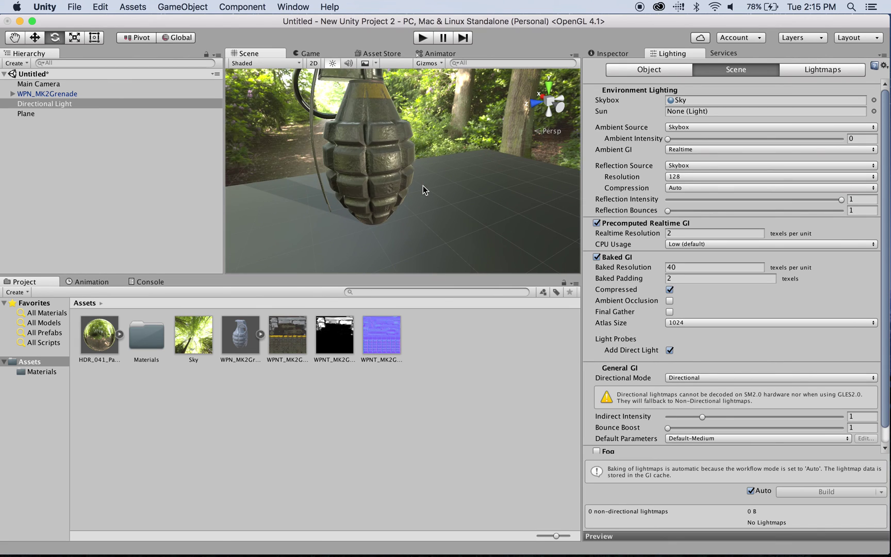
pyautogui.scroll(-3, 422, 185)
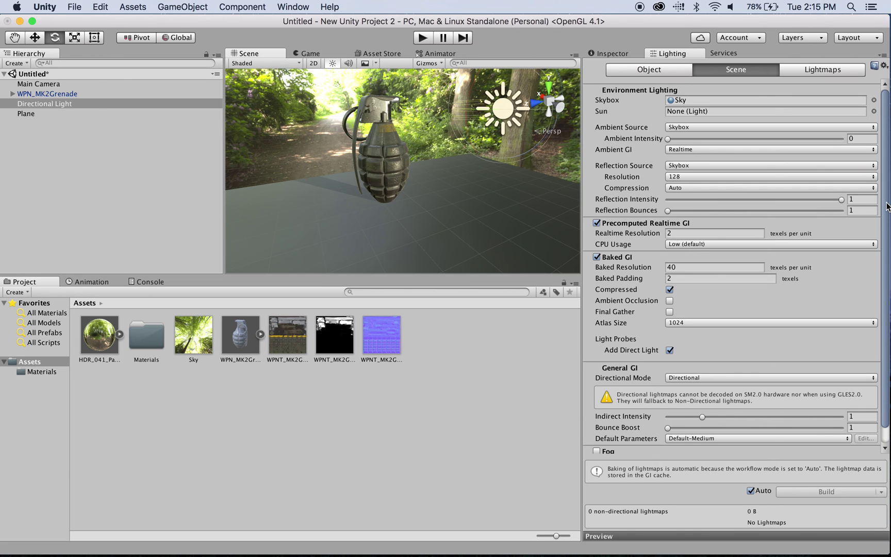
pyautogui.click(311, 53)
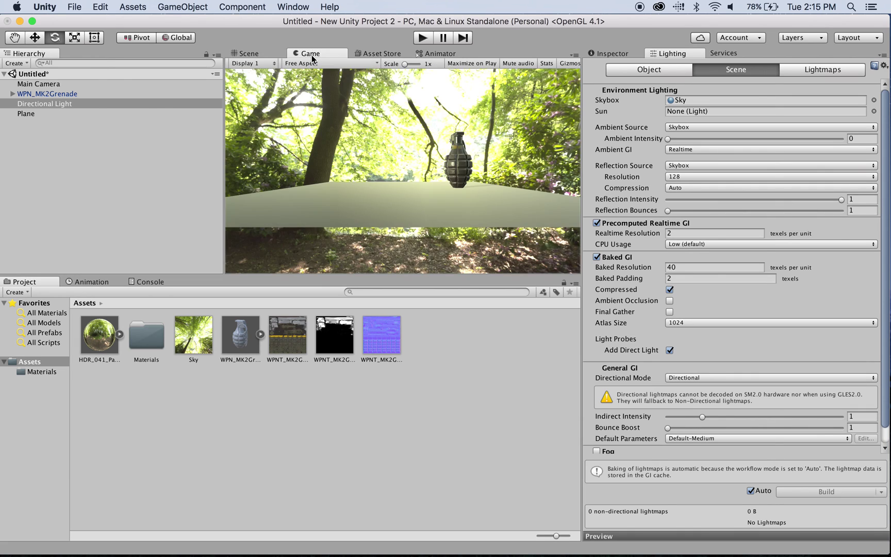
pyautogui.click(256, 55)
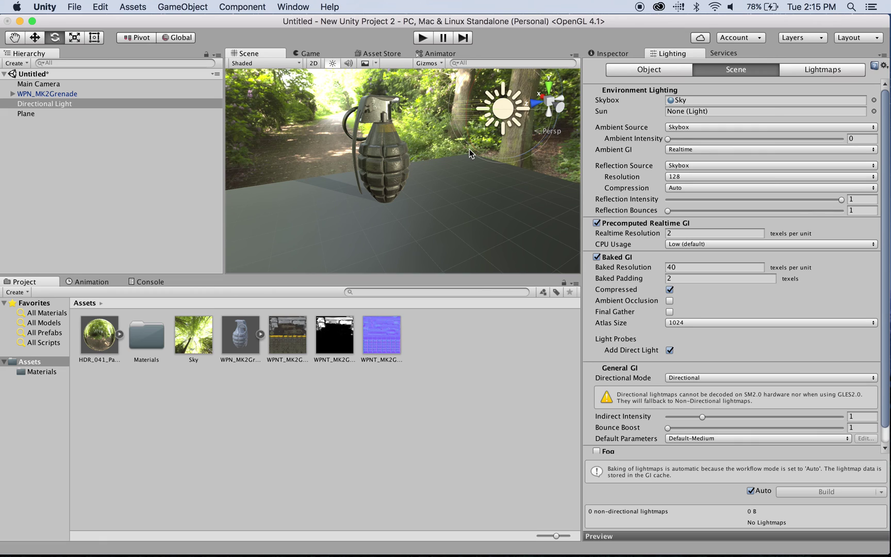
# - Import the complete Effects standard package into the project's assets
pyautogui.rightClick(444, 327)
pyautogui.moveTo(517, 419)
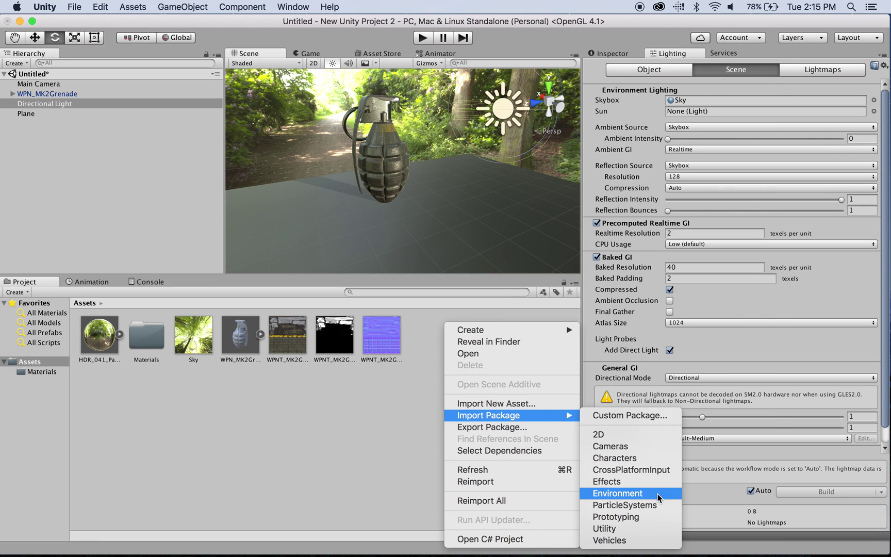
pyautogui.click(605, 481)
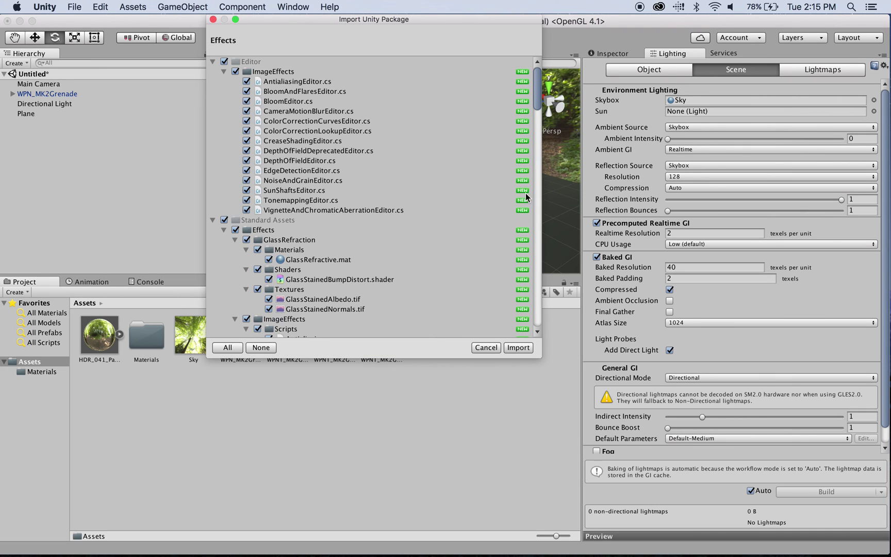
pyautogui.click(528, 347)
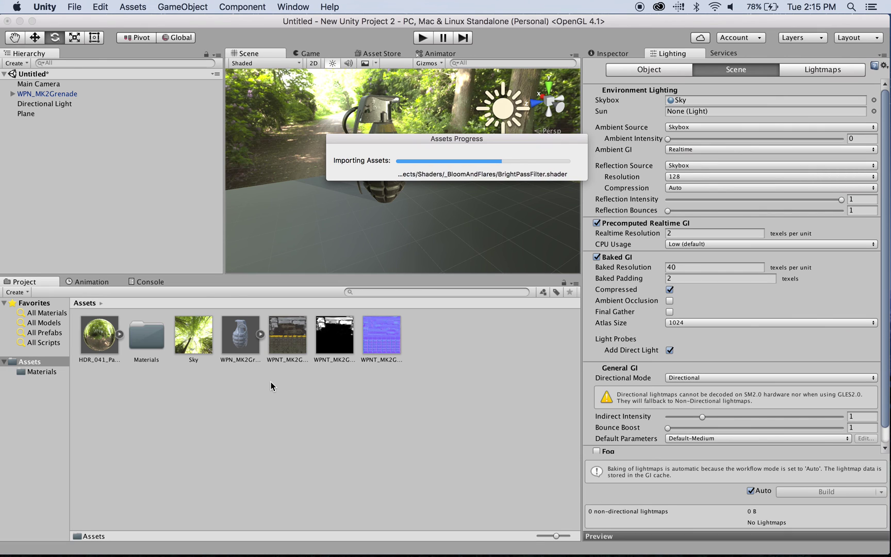
pyautogui.moveTo(531, 141); pyautogui.dragTo(429, 80)
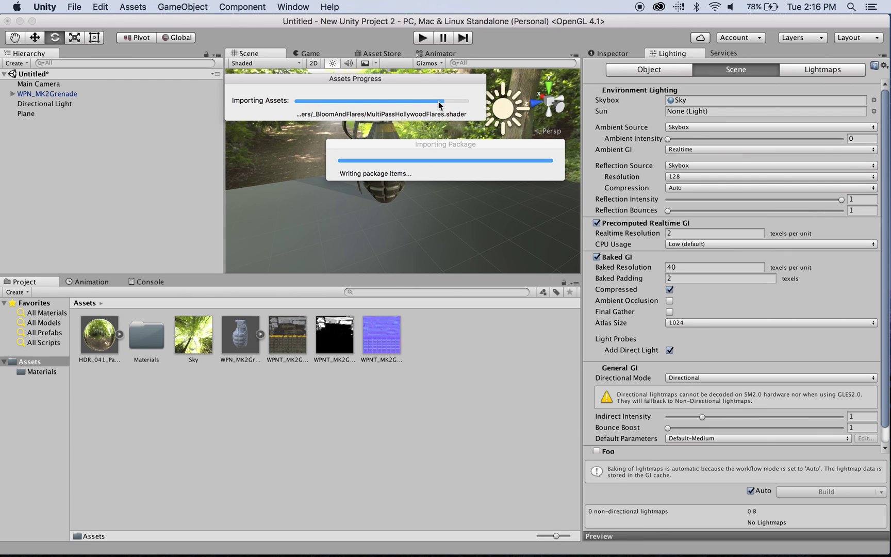
# - Align the Main Camera with a close-up scene view of the grenade
pyautogui.click(17, 84)
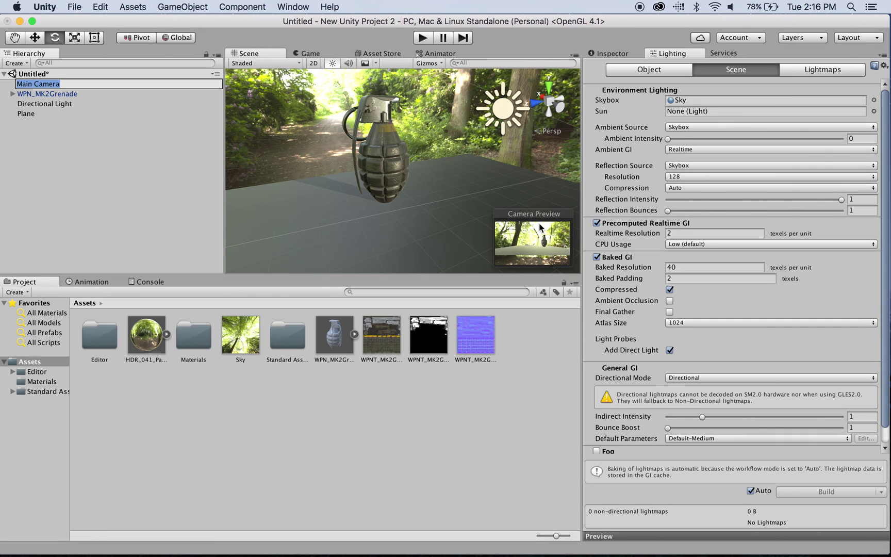
pyautogui.keyDown('alt'); pyautogui.moveTo(418, 164); pyautogui.dragTo(417, 238); pyautogui.keyUp('alt')
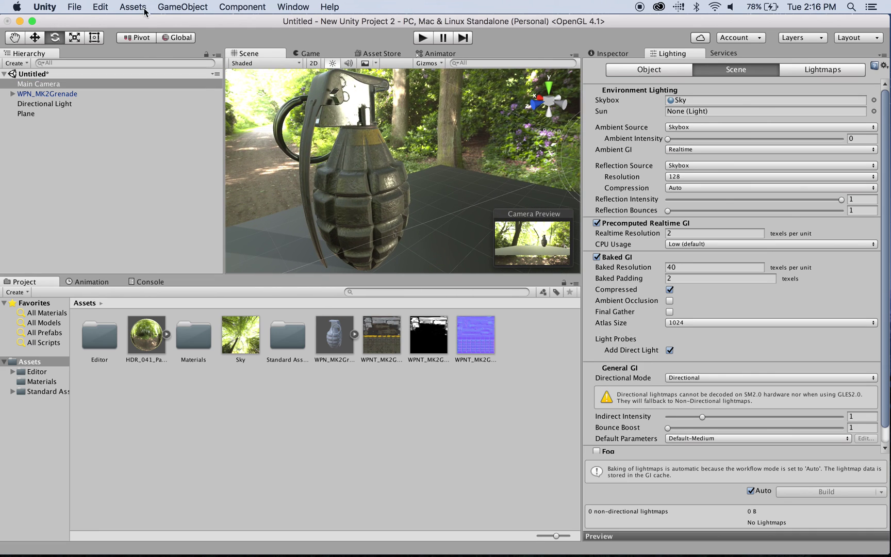
pyautogui.click(184, 7)
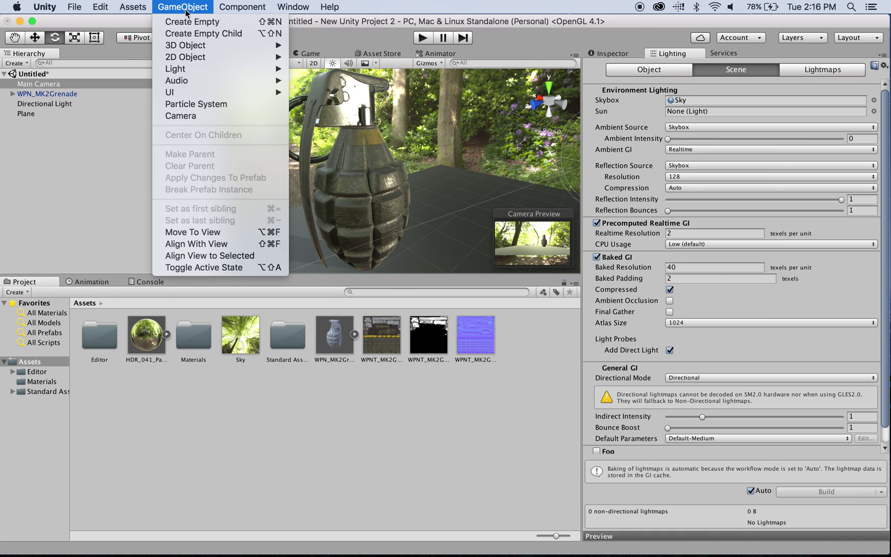
pyautogui.click(198, 246)
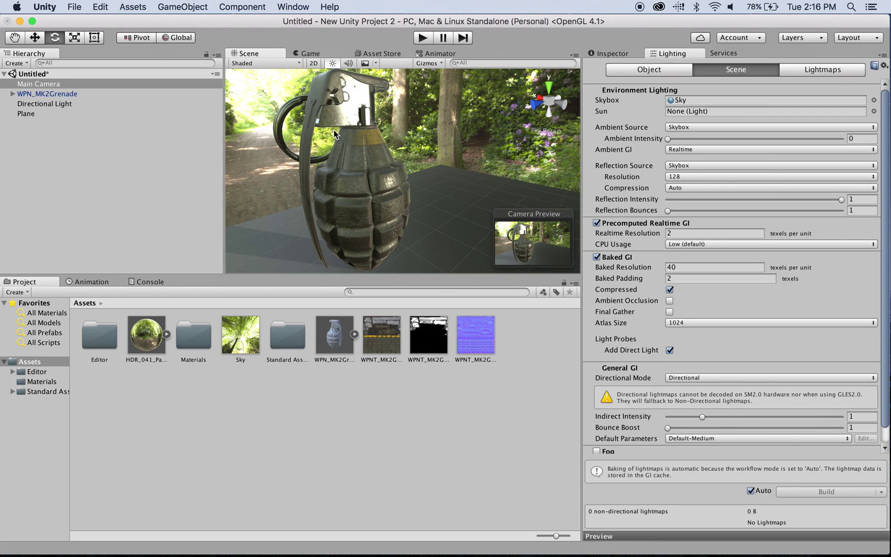
# - Add the Vignette and Chromatic Aberration image effect to the Main Camera, with vignetting about 0.092 and blurred corners about 0.048
pyautogui.click(623, 54)
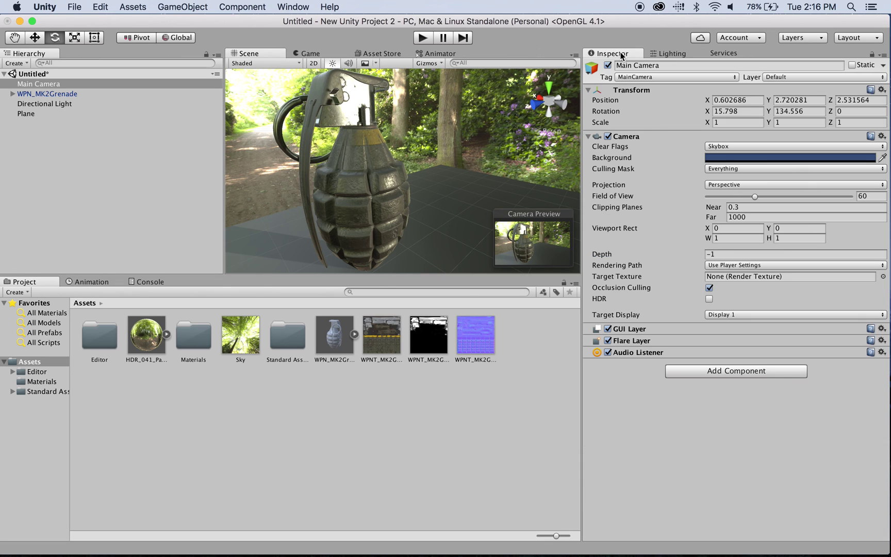
pyautogui.click(37, 85)
pyautogui.click(714, 373)
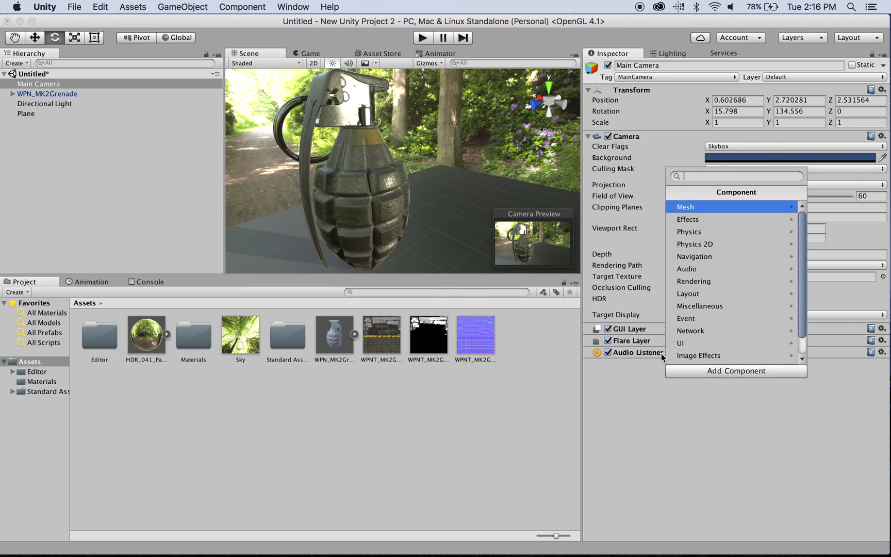
pyautogui.click(700, 356)
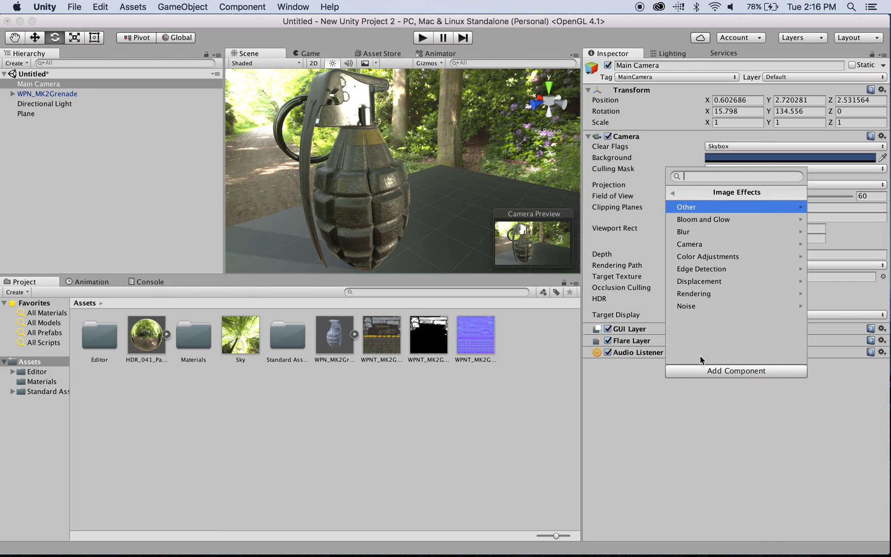
pyautogui.click(692, 291)
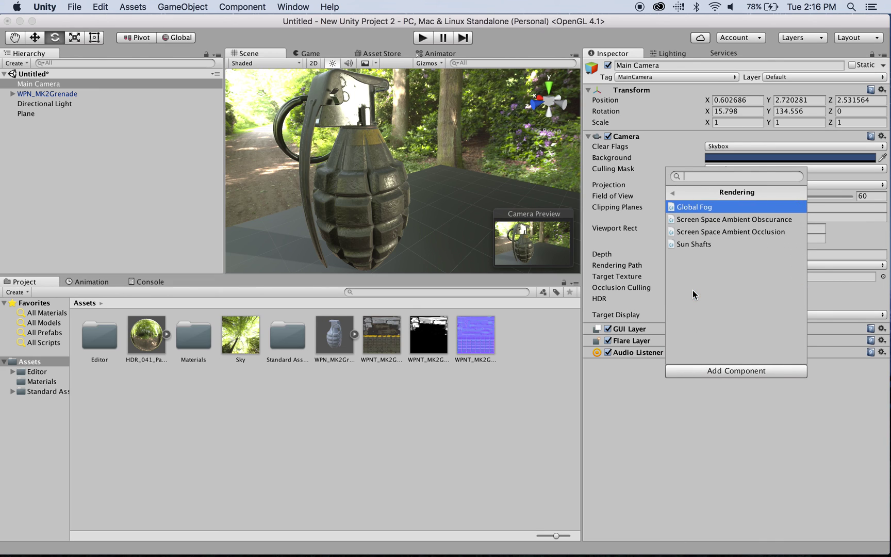
pyautogui.click(674, 194)
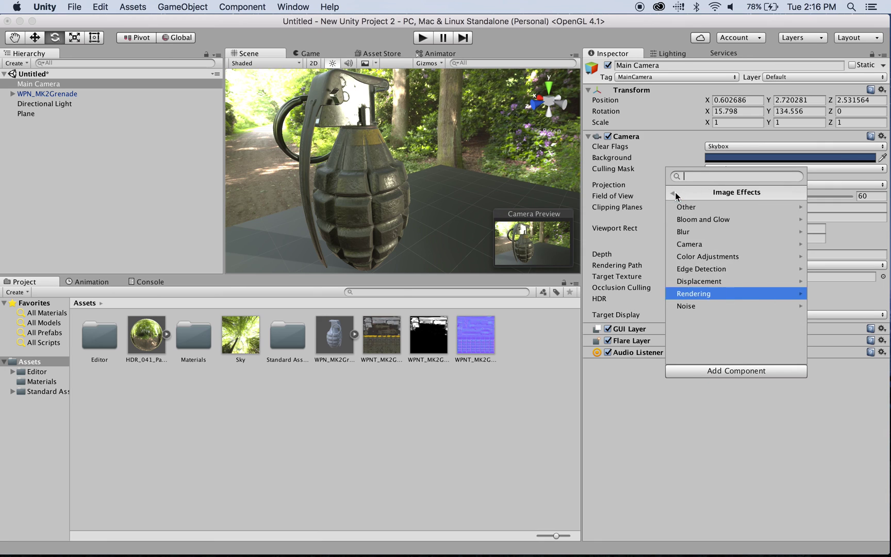
pyautogui.click(701, 243)
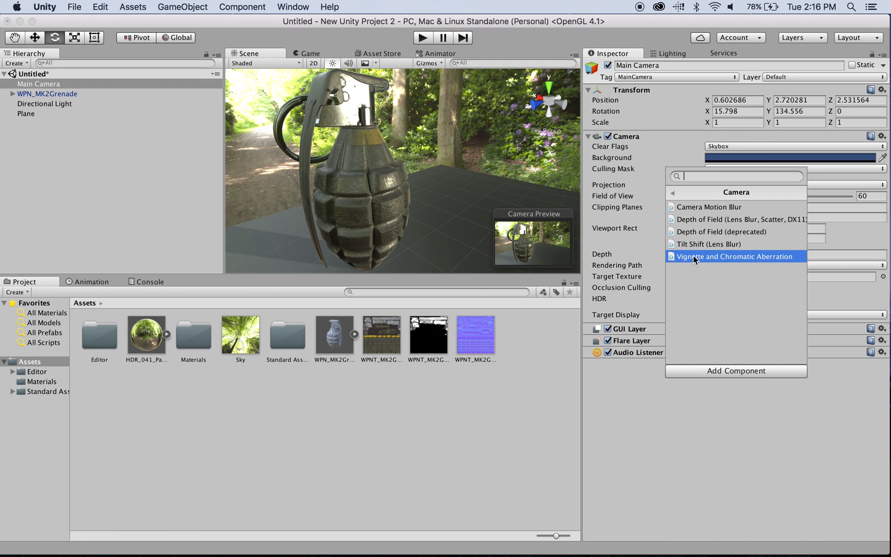
pyautogui.click(718, 256)
pyautogui.moveTo(716, 385)
pyautogui.mouseDown()
pyautogui.moveTo(740, 384)
pyautogui.moveTo(720, 385)
pyautogui.moveTo(726, 397)
pyautogui.moveTo(714, 400)
pyautogui.mouseUp()
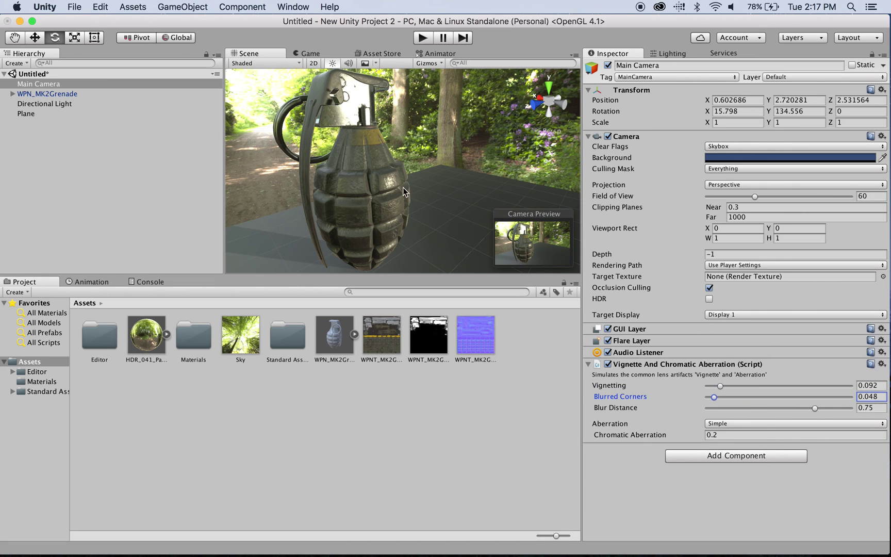
# - Run the scene and try a vignetting of about 0.273 with a blur distance of about 0.694
pyautogui.click(423, 39)
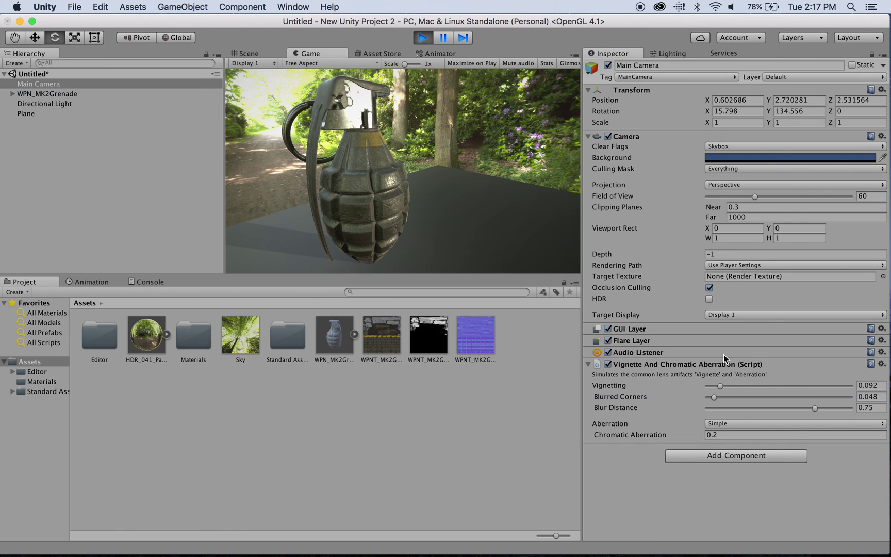
pyautogui.moveTo(721, 385); pyautogui.dragTo(746, 387)
pyautogui.moveTo(816, 407)
pyautogui.mouseDown()
pyautogui.moveTo(787, 408)
pyautogui.moveTo(806, 408)
pyautogui.mouseUp()
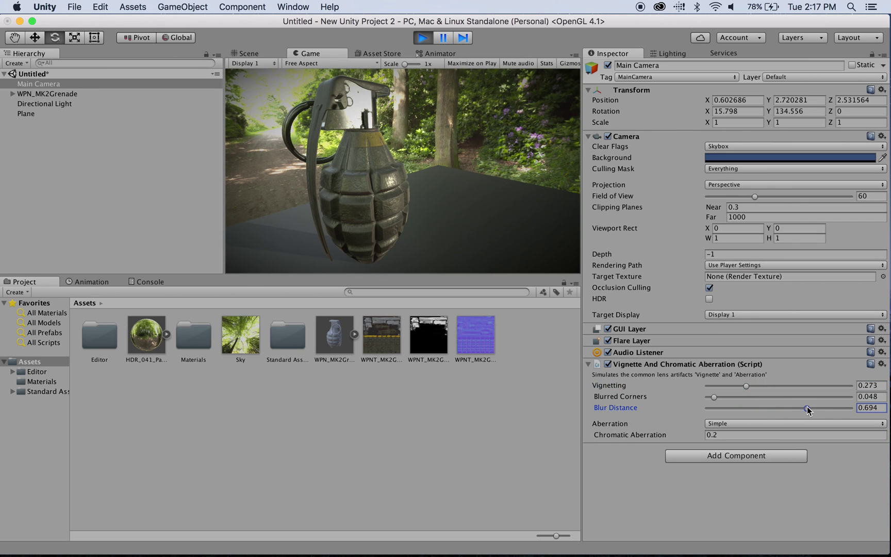
# - Stop the running scene and set the camera's vignetting to about 0.221 and blurred corners to about 0.108
pyautogui.click(422, 38)
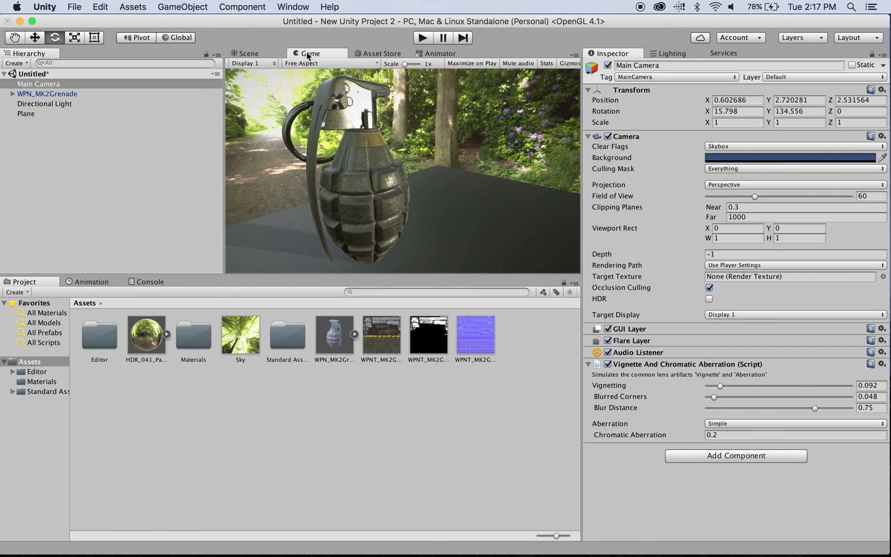
pyautogui.moveTo(720, 386)
pyautogui.mouseDown()
pyautogui.moveTo(748, 385)
pyautogui.moveTo(724, 401)
pyautogui.mouseUp()
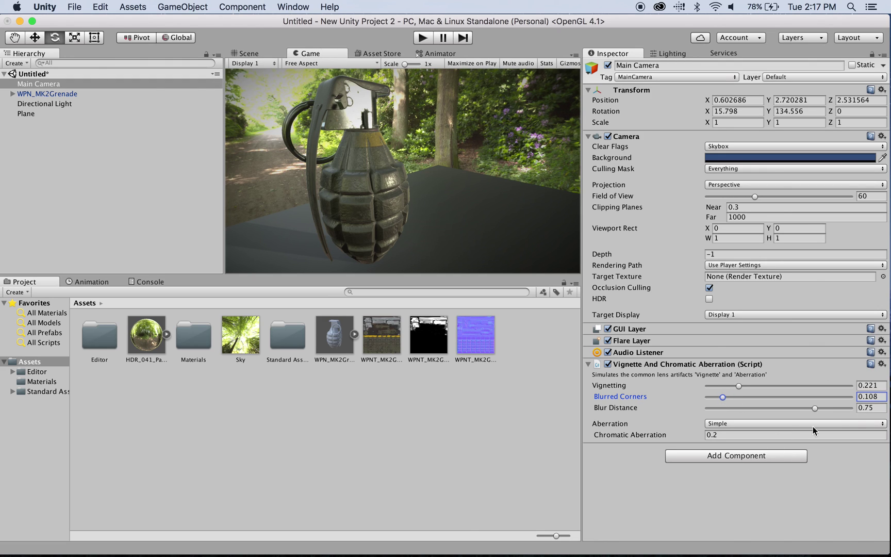
# - Add the Depth of Field (Lens Blur, Scatter, DX11) image effect to the Main Camera
pyautogui.click(738, 454)
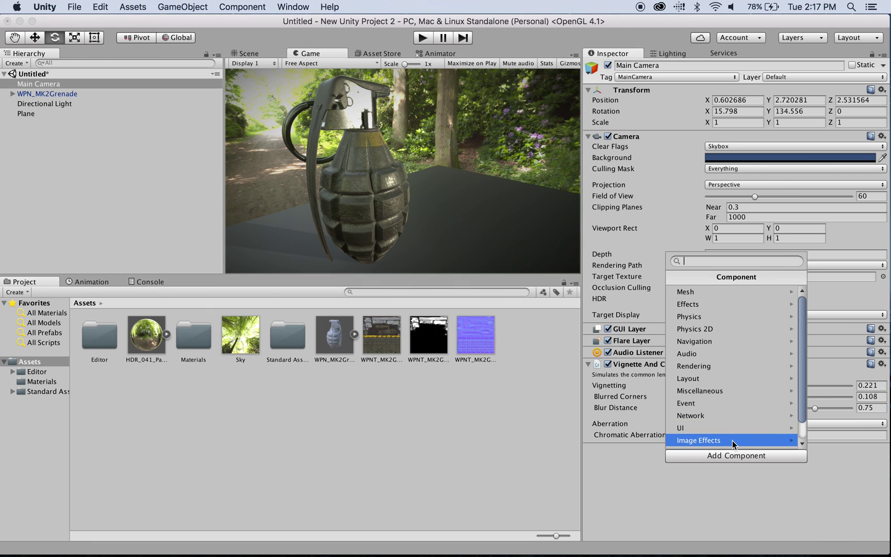
pyautogui.click(732, 441)
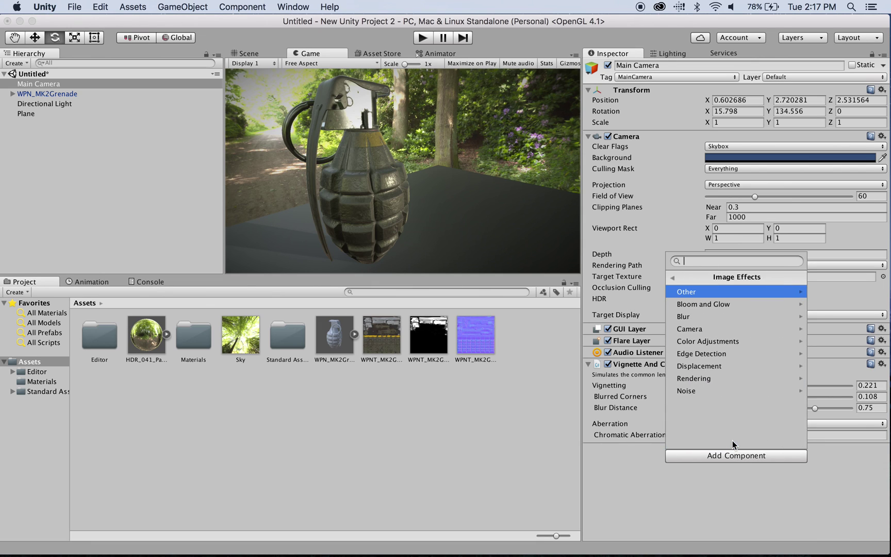
pyautogui.click(707, 324)
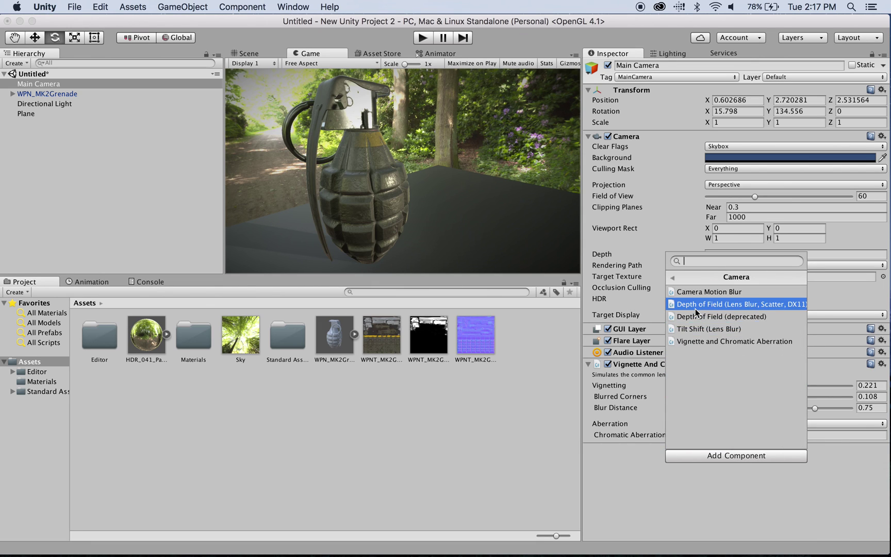
pyautogui.click(696, 308)
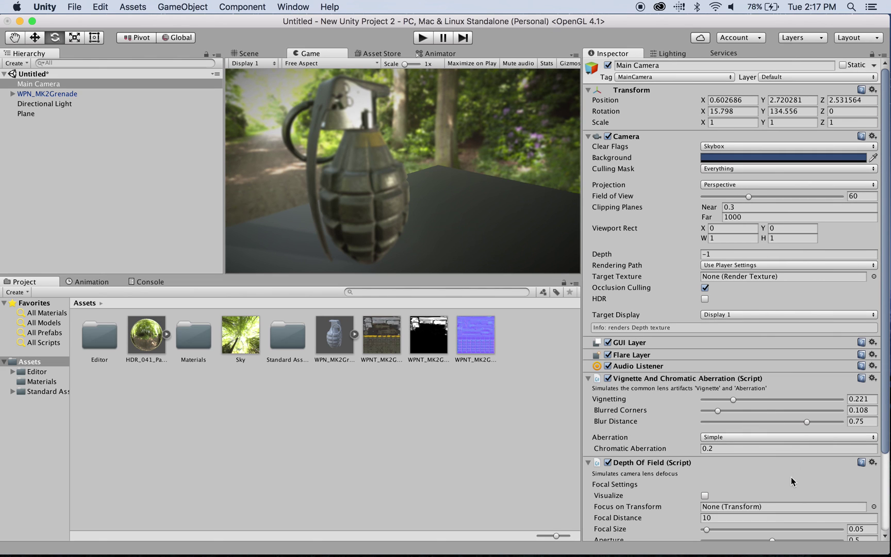
# - Try a depth of field focal size of about 0.938 and aperture of about 0.491, checking the focus mask with Visualize
pyautogui.scroll(-5, 728, 438)
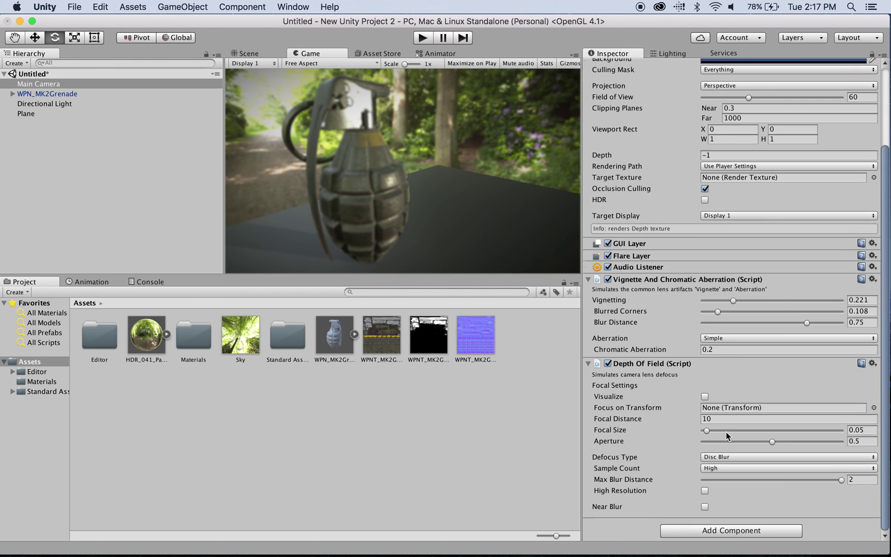
pyautogui.click(704, 396)
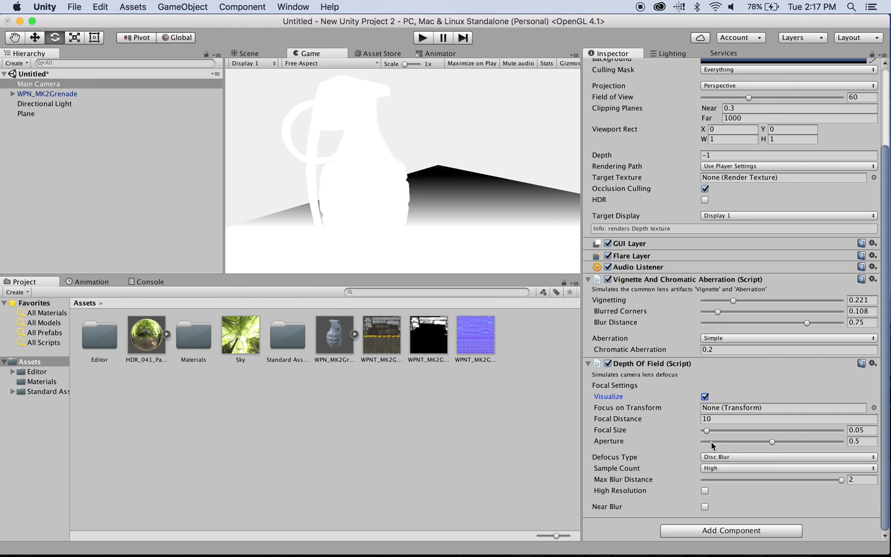
pyautogui.moveTo(709, 433); pyautogui.dragTo(848, 427)
pyautogui.click(705, 396)
pyautogui.moveTo(768, 441); pyautogui.dragTo(739, 442)
pyautogui.moveTo(829, 432); pyautogui.dragTo(746, 430)
pyautogui.moveTo(831, 432); pyautogui.dragTo(832, 431)
pyautogui.moveTo(761, 441)
pyautogui.mouseDown()
pyautogui.moveTo(750, 450)
pyautogui.moveTo(777, 429)
pyautogui.moveTo(733, 441)
pyautogui.moveTo(771, 443)
pyautogui.mouseUp()
pyautogui.click(705, 397)
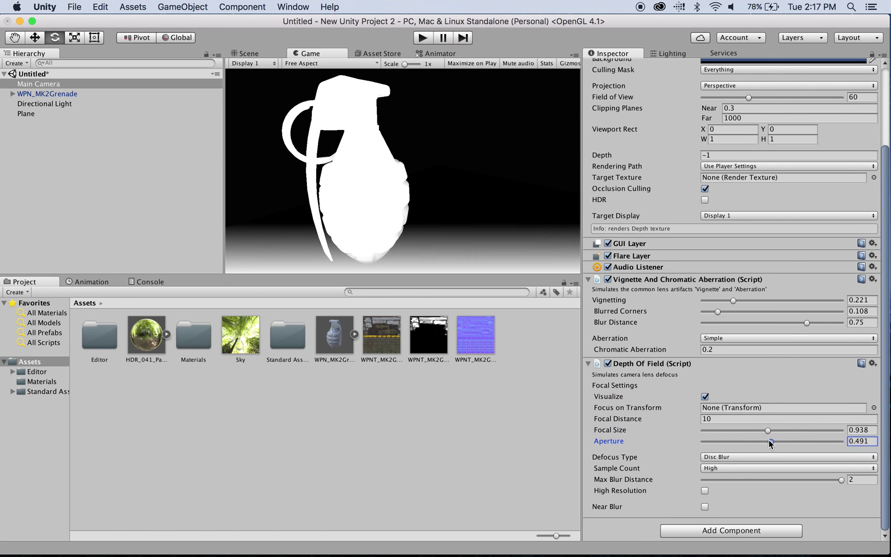
pyautogui.click(705, 396)
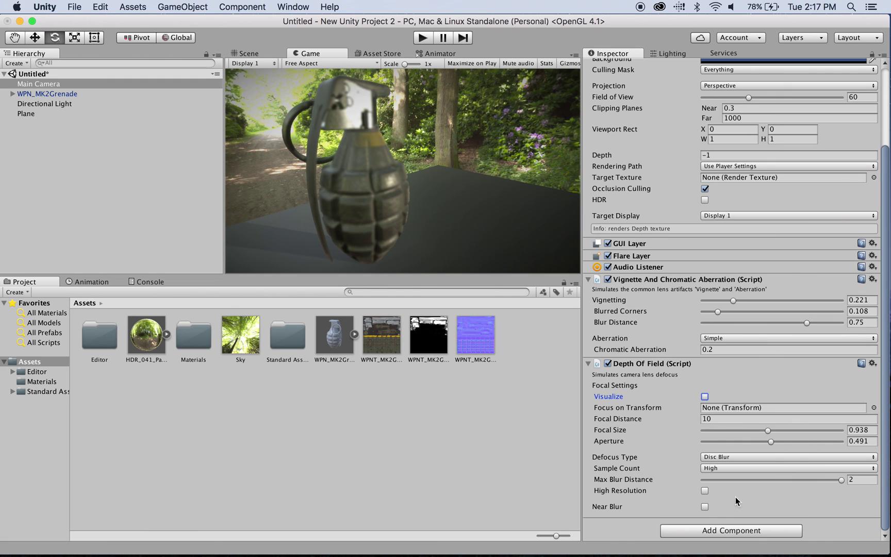
# - Try the Near Blur and High Resolution options of the depth of field effect, leaving both off
pyautogui.scroll(3, 716, 487)
pyautogui.scroll(-3, 722, 485)
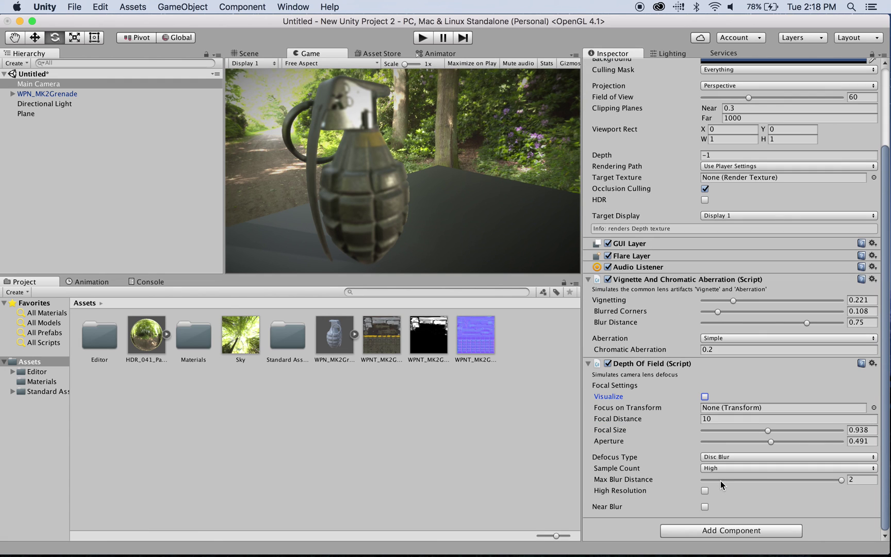
pyautogui.click(706, 506)
pyautogui.click(706, 506)
pyautogui.click(705, 491)
pyautogui.click(704, 490)
# - Set the depth of field's focal distance to 8.87, focal size to about 1.473 and aperture to about 0.464
pyautogui.moveTo(766, 429); pyautogui.dragTo(850, 438)
pyautogui.moveTo(771, 441)
pyautogui.mouseDown()
pyautogui.moveTo(730, 444)
pyautogui.moveTo(801, 444)
pyautogui.moveTo(772, 444)
pyautogui.mouseUp()
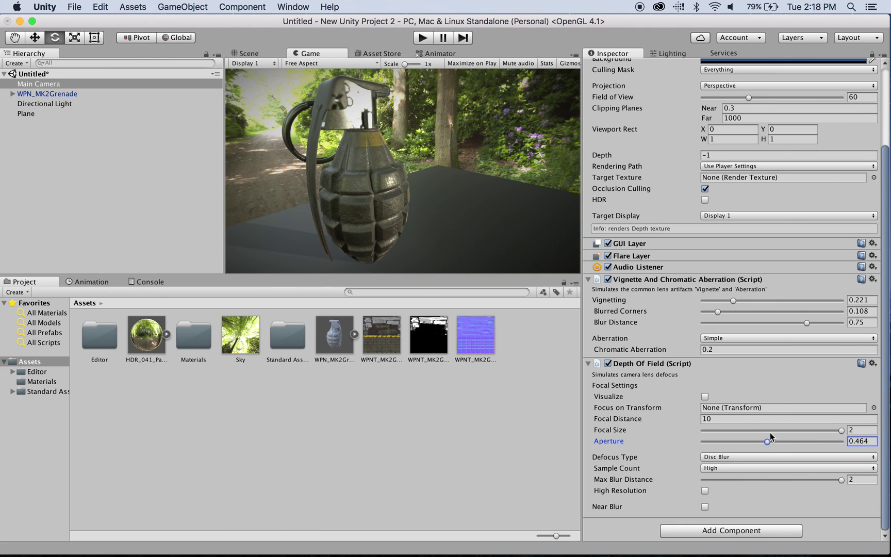
pyautogui.moveTo(655, 420); pyautogui.dragTo(611, 420)
pyautogui.moveTo(660, 423); pyautogui.dragTo(602, 421)
pyautogui.click(807, 429)
pyautogui.moveTo(807, 429)
pyautogui.mouseDown()
pyautogui.moveTo(770, 427)
pyautogui.moveTo(805, 426)
pyautogui.mouseUp()
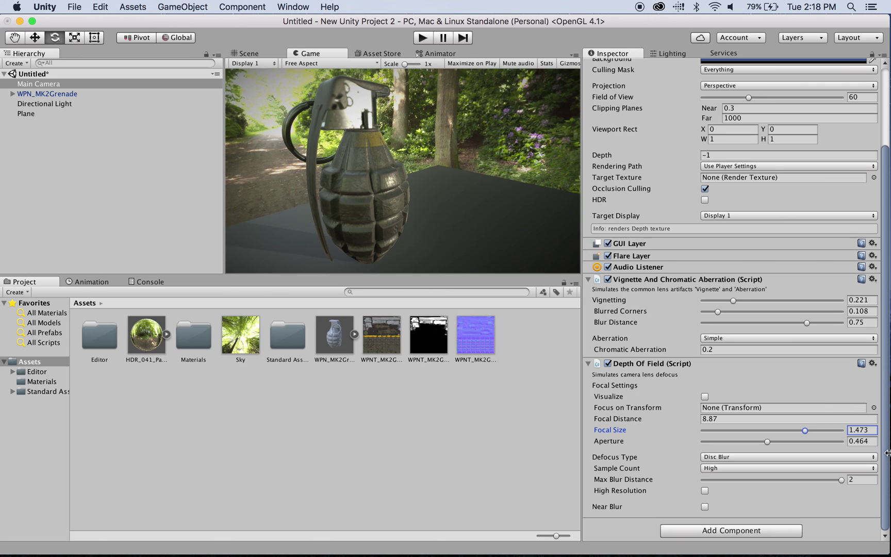
# - Browse the image effect categories and add the Bloom effect to the Main Camera
pyautogui.click(772, 533)
pyautogui.click(722, 515)
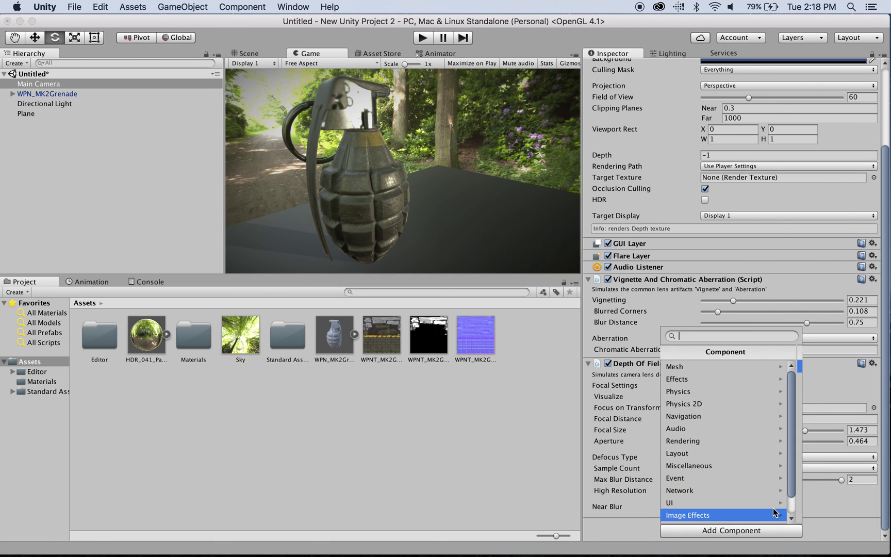
pyautogui.click(713, 417)
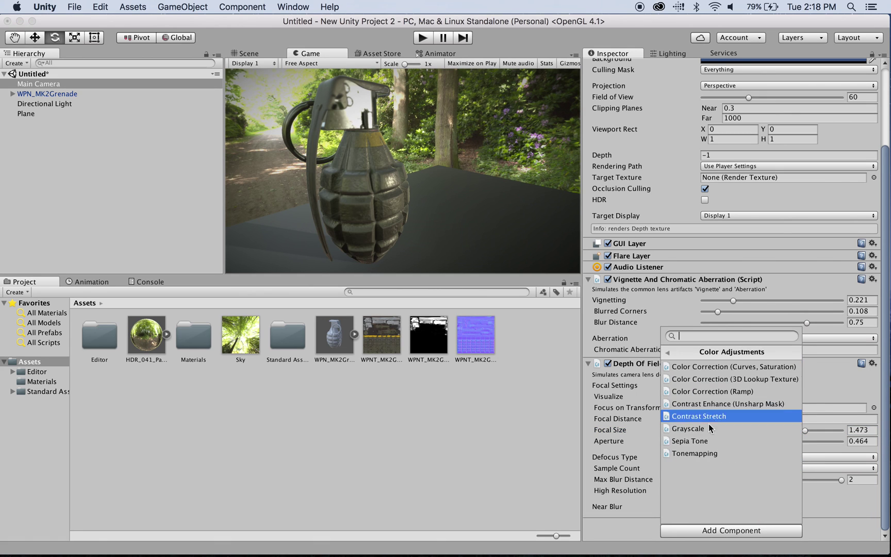
pyautogui.click(665, 353)
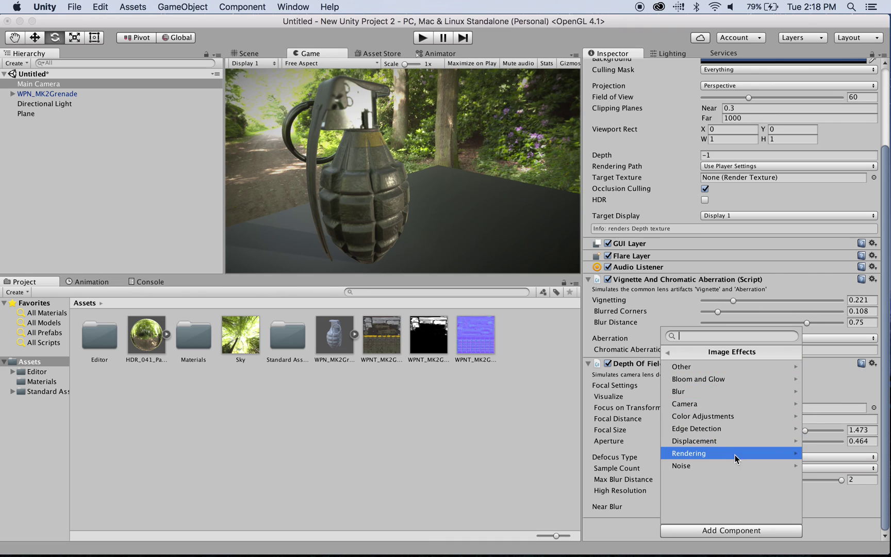
pyautogui.click(720, 441)
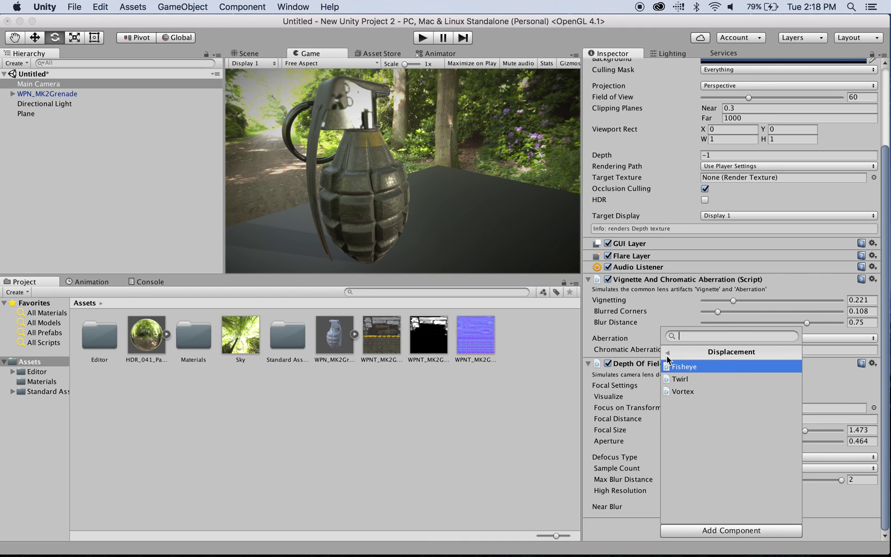
pyautogui.click(666, 352)
pyautogui.click(709, 380)
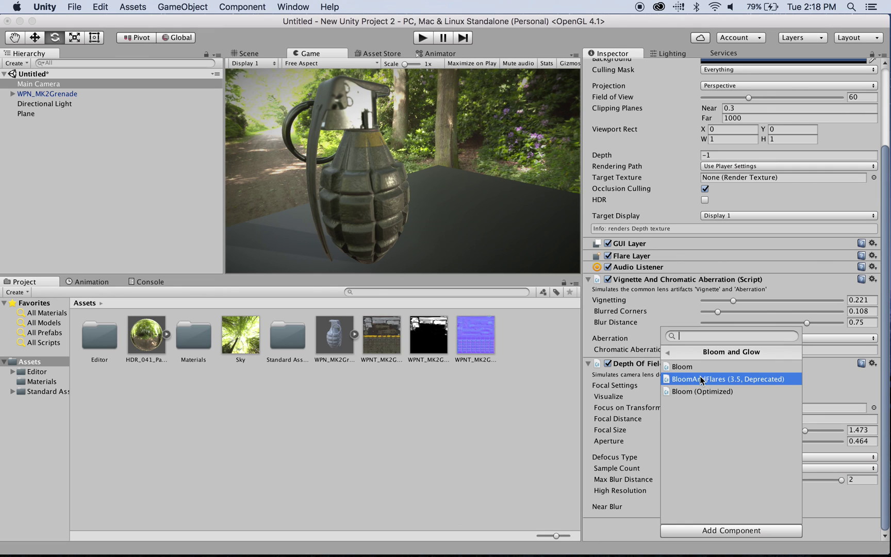
pyautogui.click(689, 367)
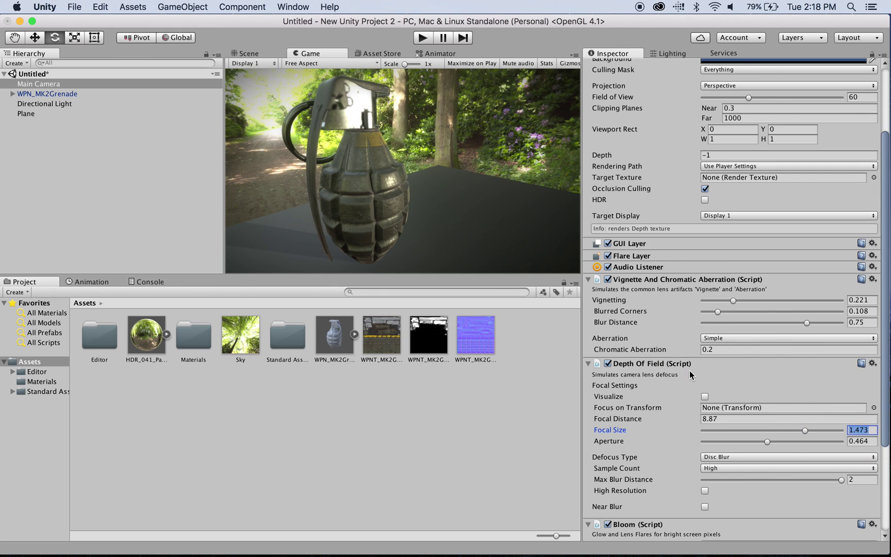
# - Try a bloom threshold of 0.73 and sample distance of 5.19, and remove the Bloom effect from the camera
pyautogui.scroll(-5, 722, 433)
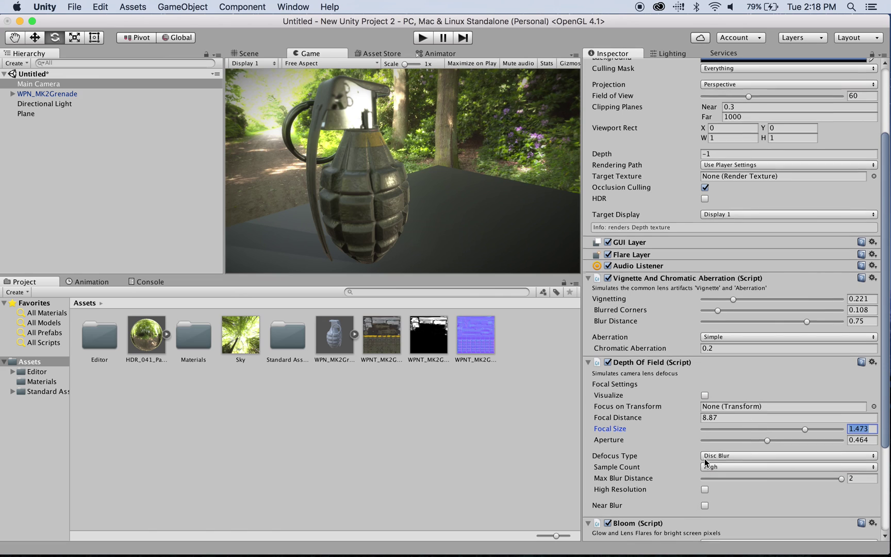
pyautogui.moveTo(721, 479); pyautogui.dragTo(773, 507)
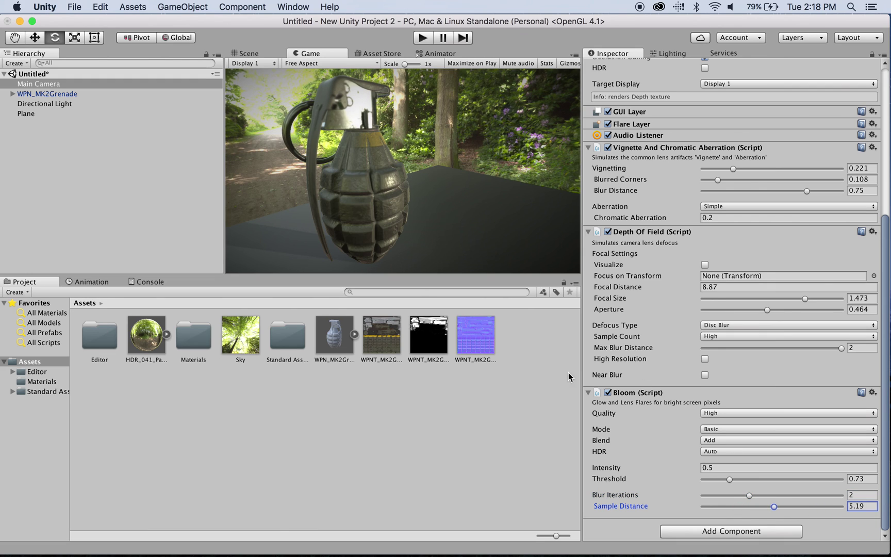
pyautogui.rightClick(629, 394)
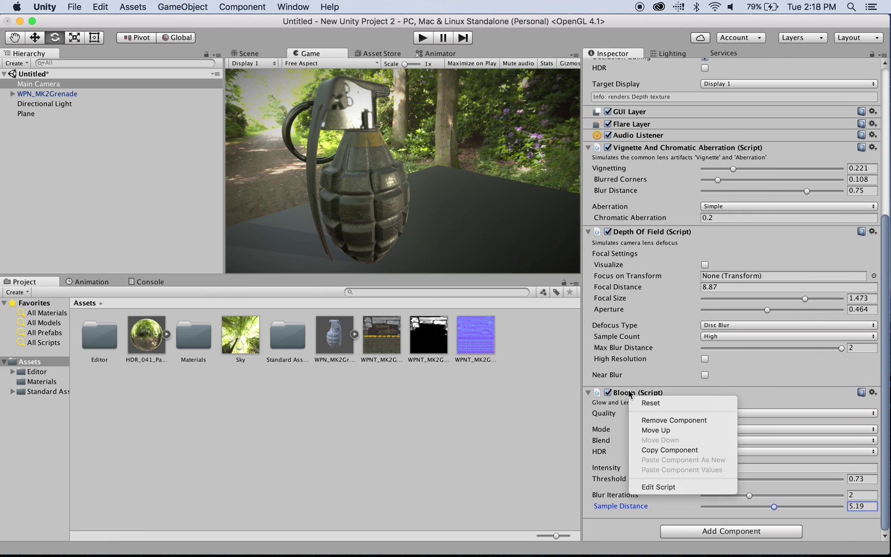
pyautogui.click(676, 419)
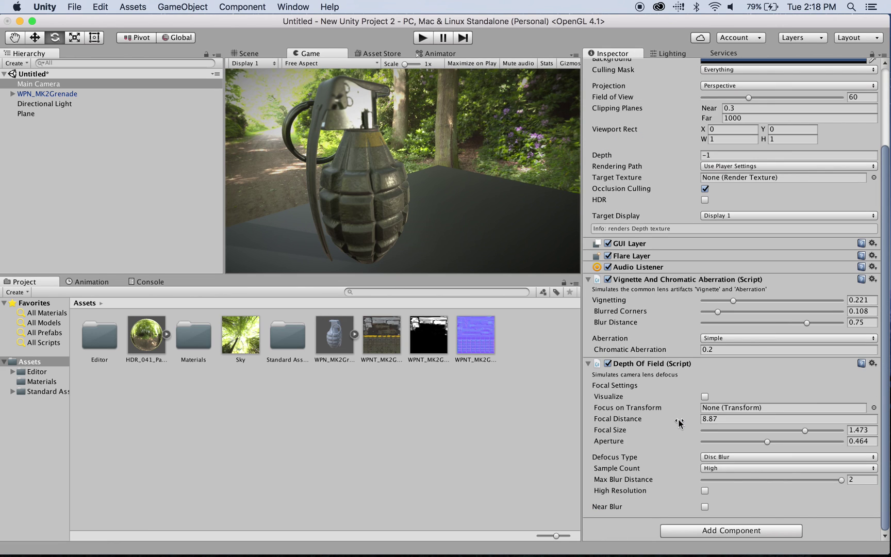
# - Maximize the Game view and capture a screenshot of the rendered grenade scene
pyautogui.rightClick(315, 54)
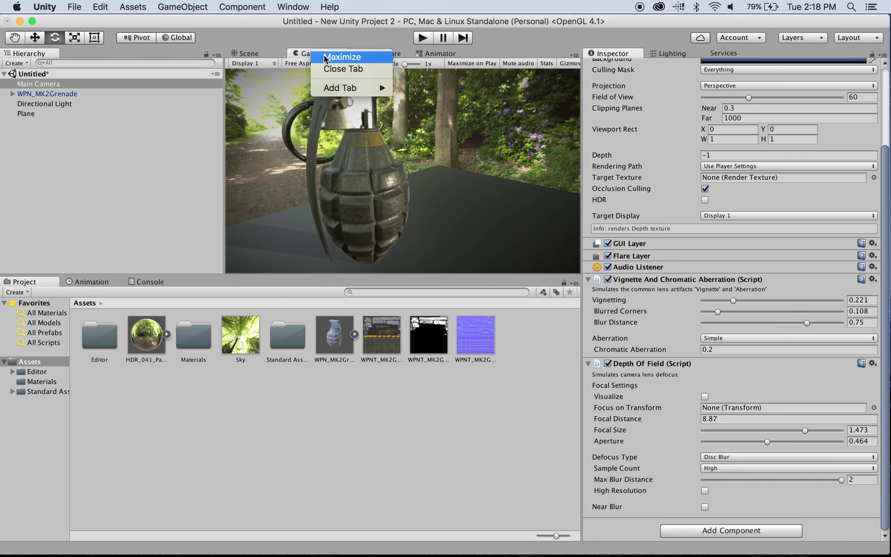
pyautogui.click(296, 55)
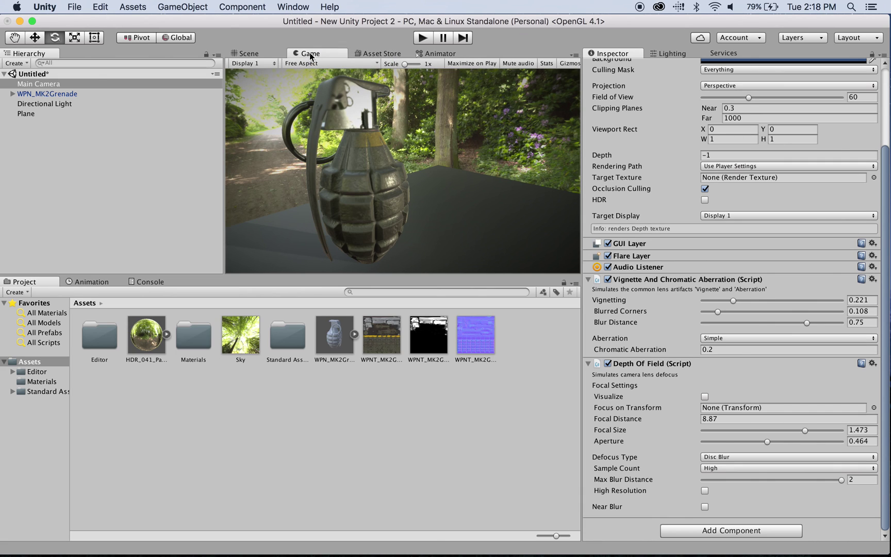
pyautogui.rightClick(310, 53)
pyautogui.click(321, 56)
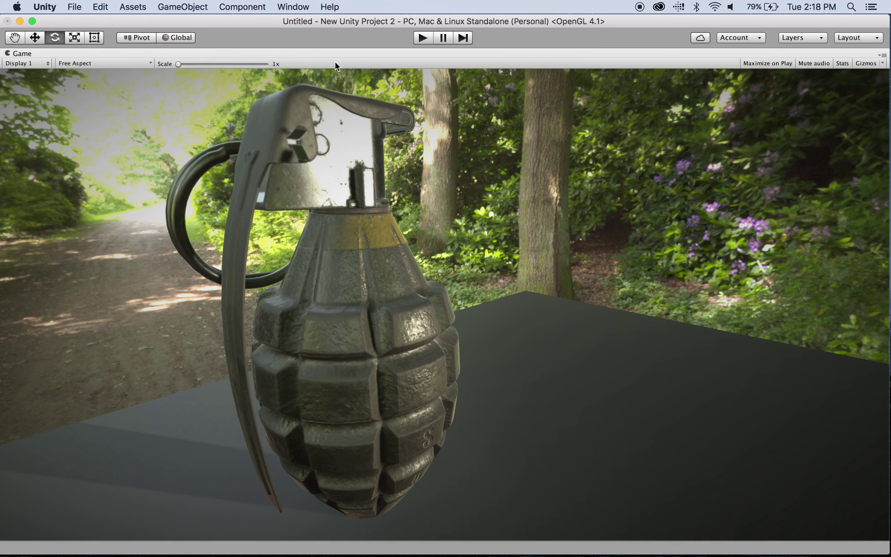
pyautogui.press('super+shift+4')
pyautogui.moveTo(102, 127); pyautogui.dragTo(885, 532)
# - Minimize the Unity window and preview the new grenade screenshot from the desktop
pyautogui.click(21, 22)
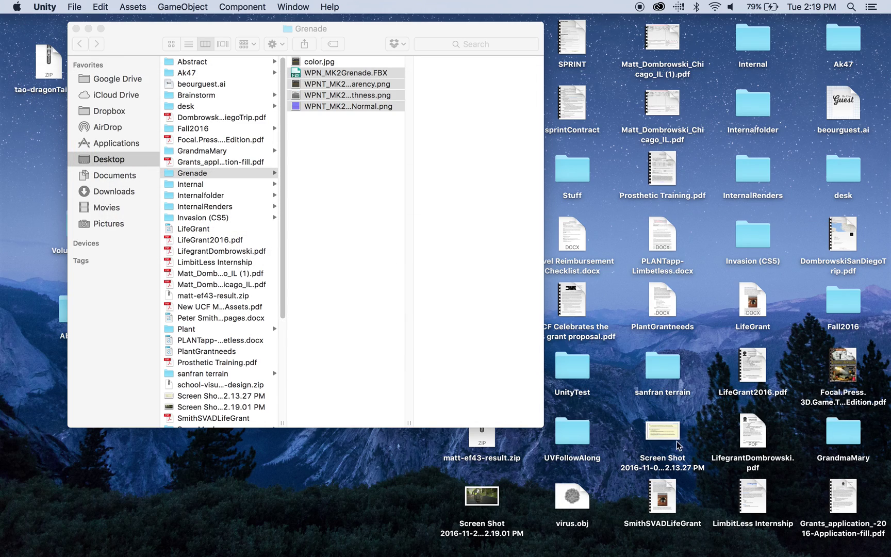
pyautogui.click(478, 503)
pyautogui.press('space')
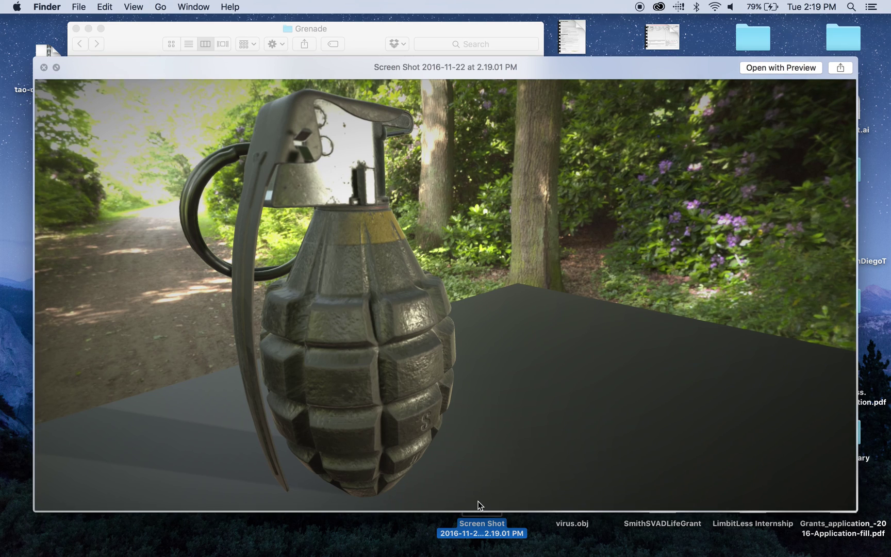